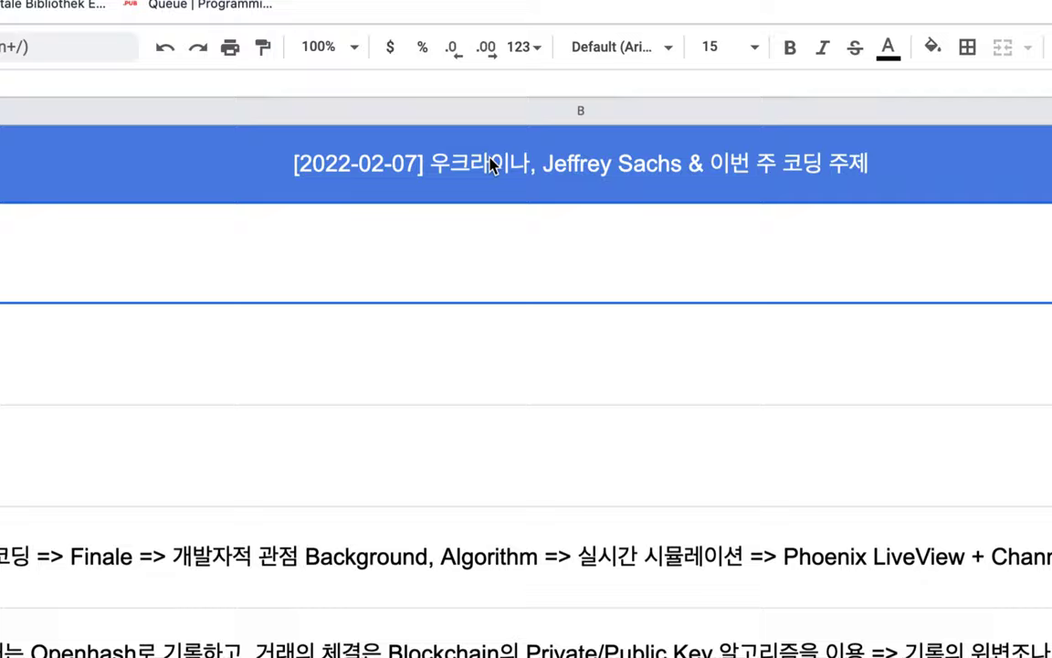
Highlight the words "우크라이나" and "Jeffrey Sachs" in turn within the title in cell B1
left_click(489, 163)
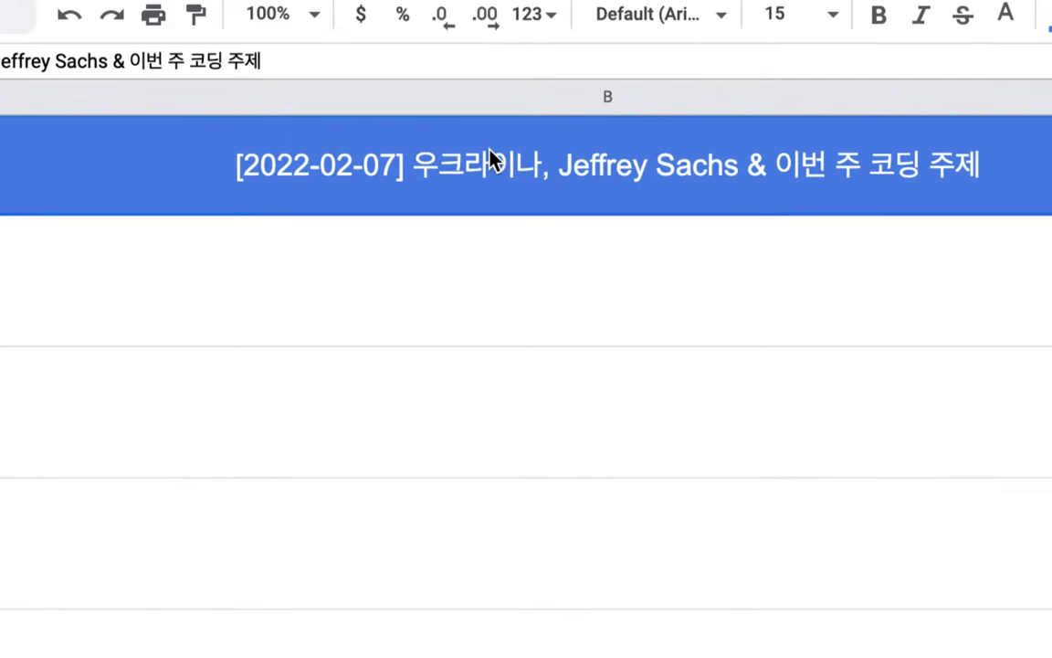
double_click(491, 151)
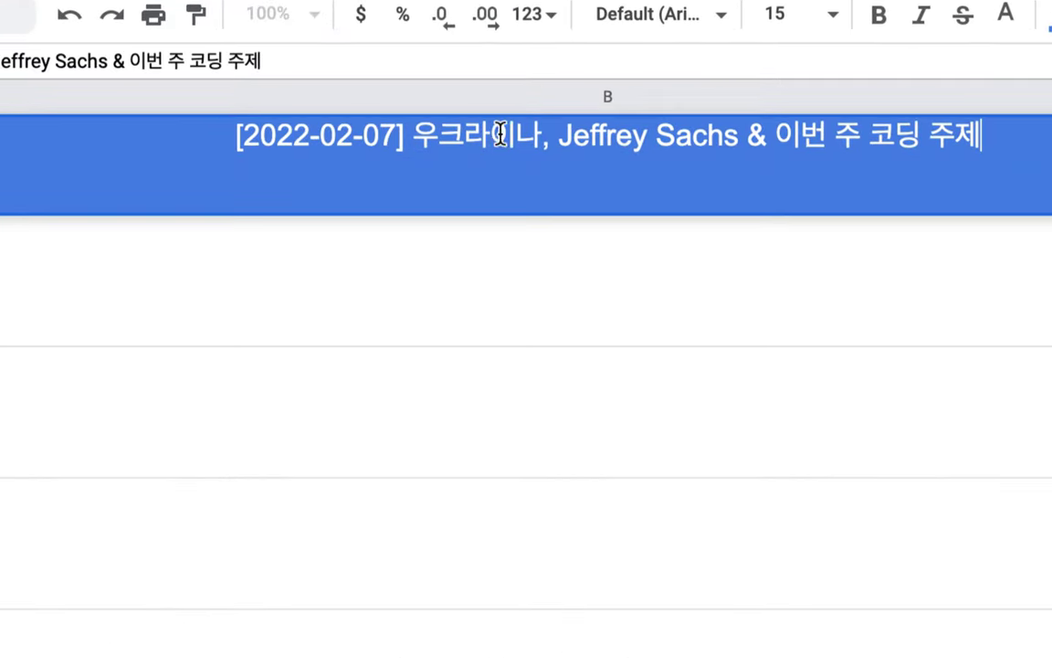
double_click(496, 132)
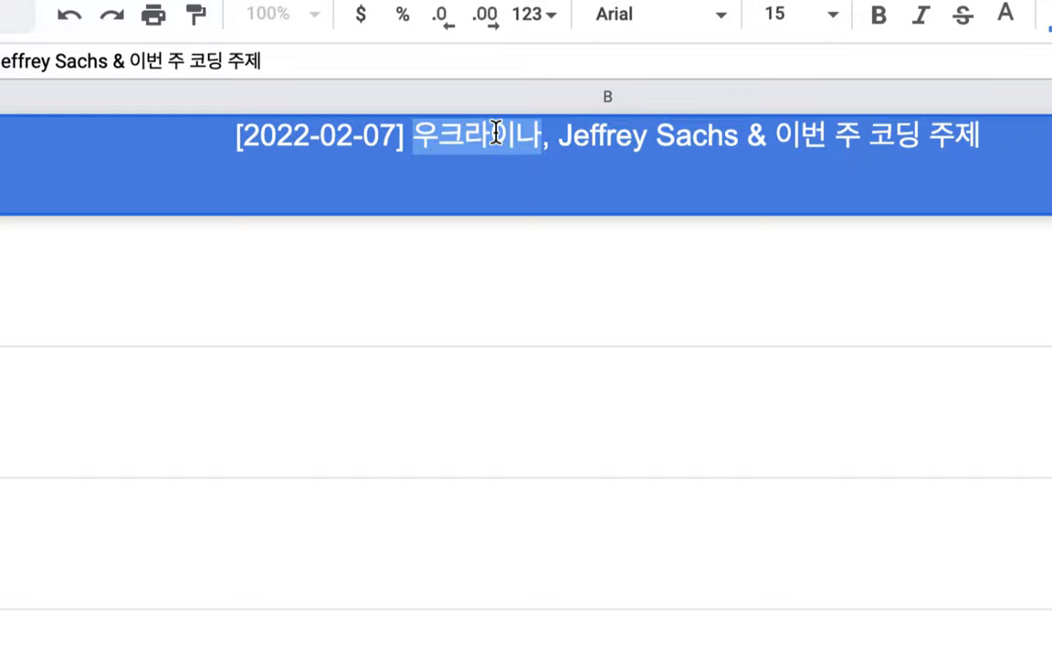
left_click(494, 284)
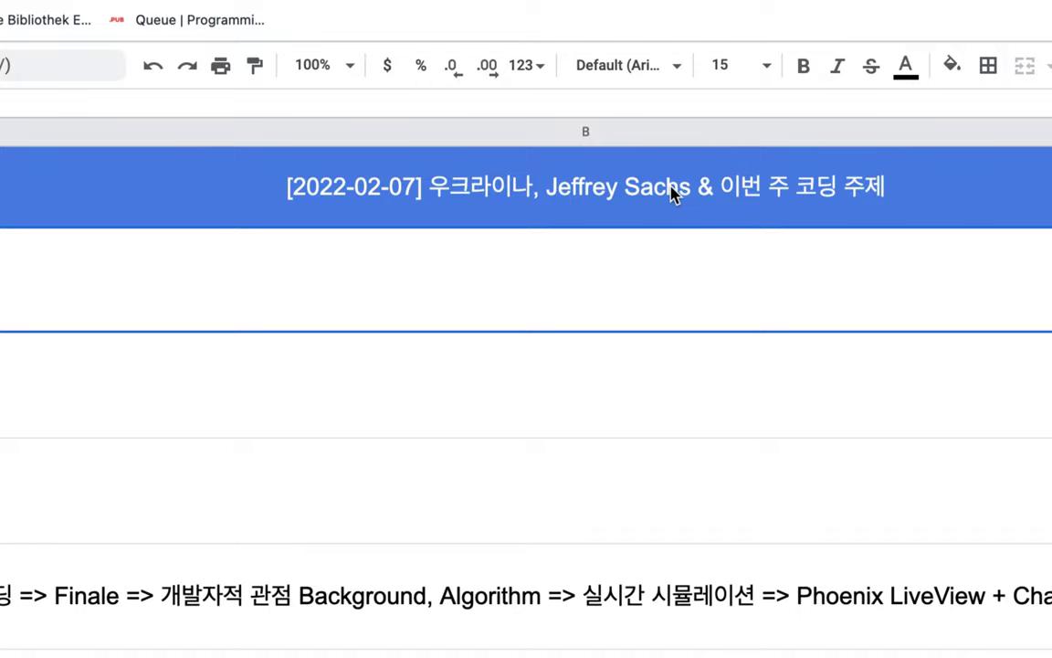
double_click(628, 195)
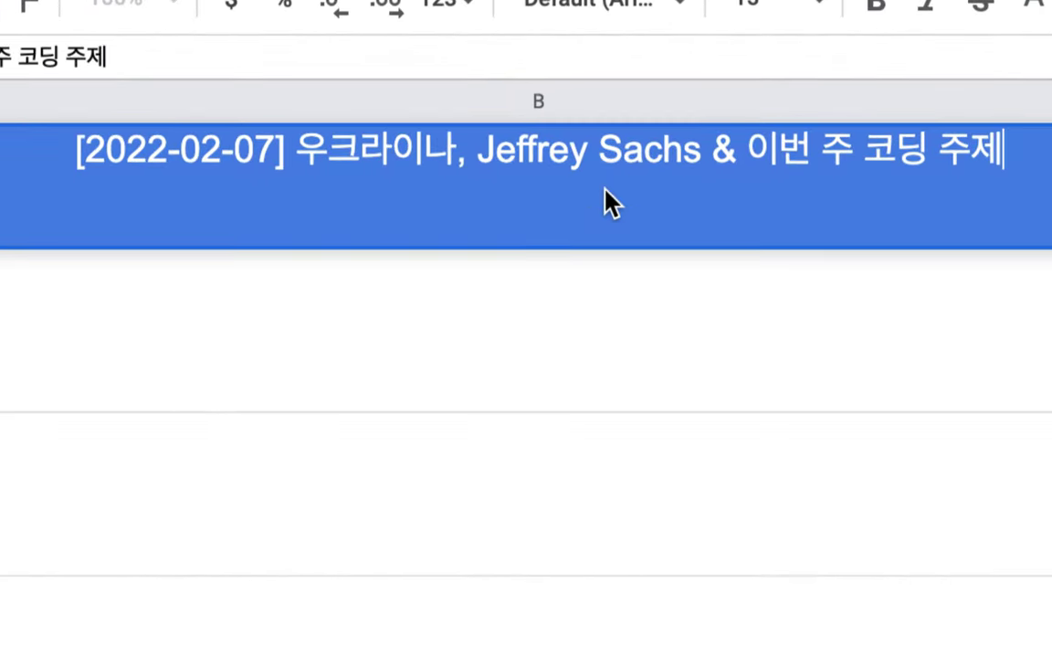
left_click_drag(479, 155, 698, 151)
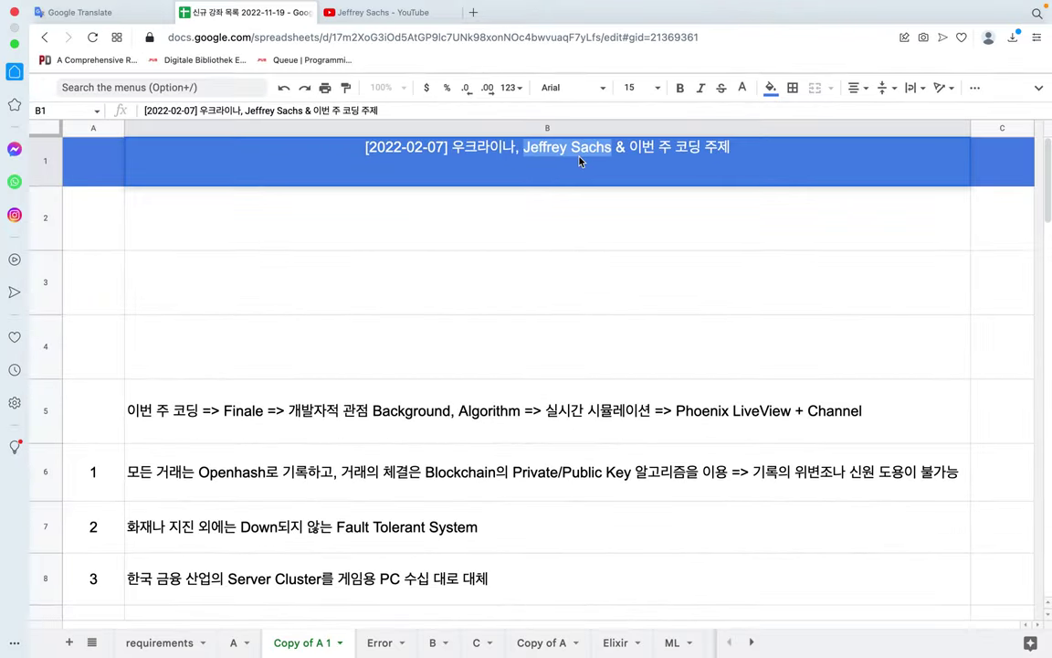
Switch to the Jeffrey Sachs YouTube post and highlight the Europe-into-Ukraine clause, the NATO passage and "chronically incompetent"
left_click(429, 13)
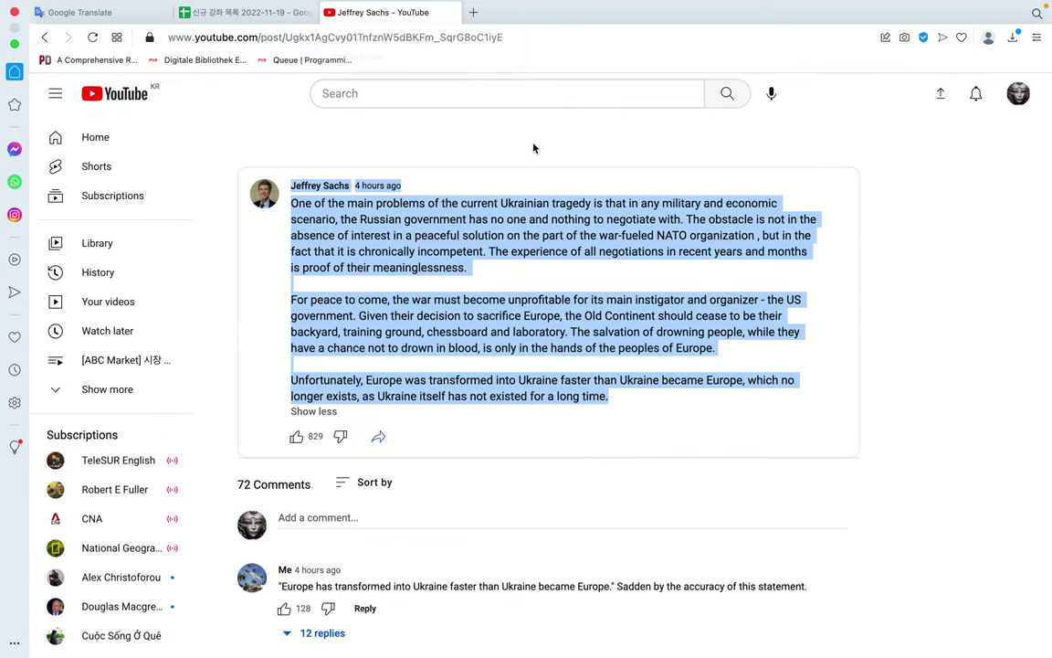
left_click(556, 247)
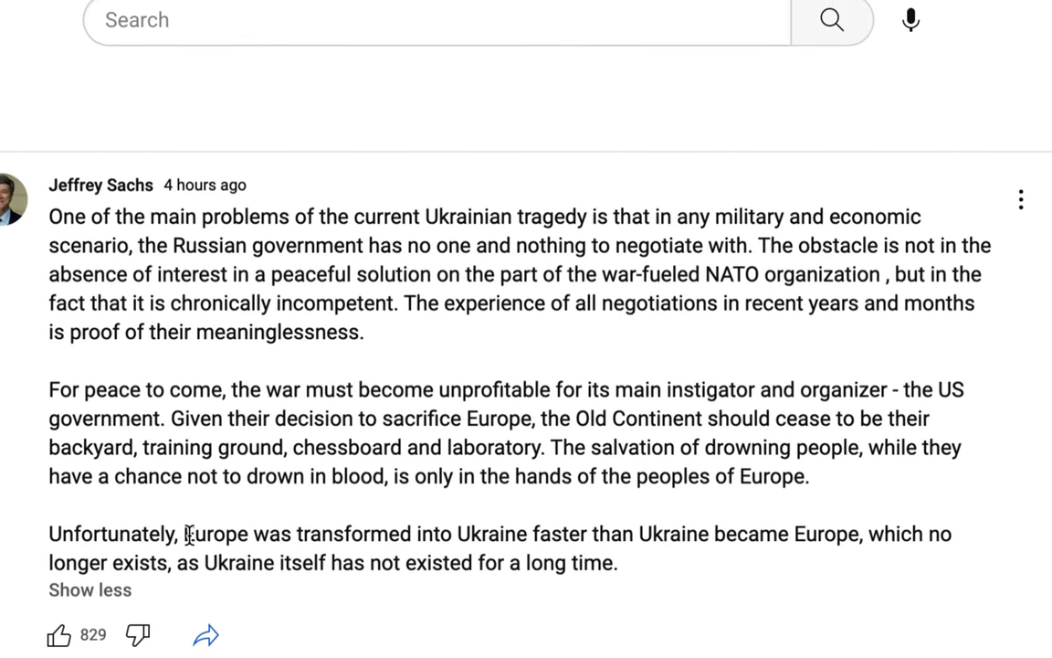
left_click_drag(186, 534, 868, 536)
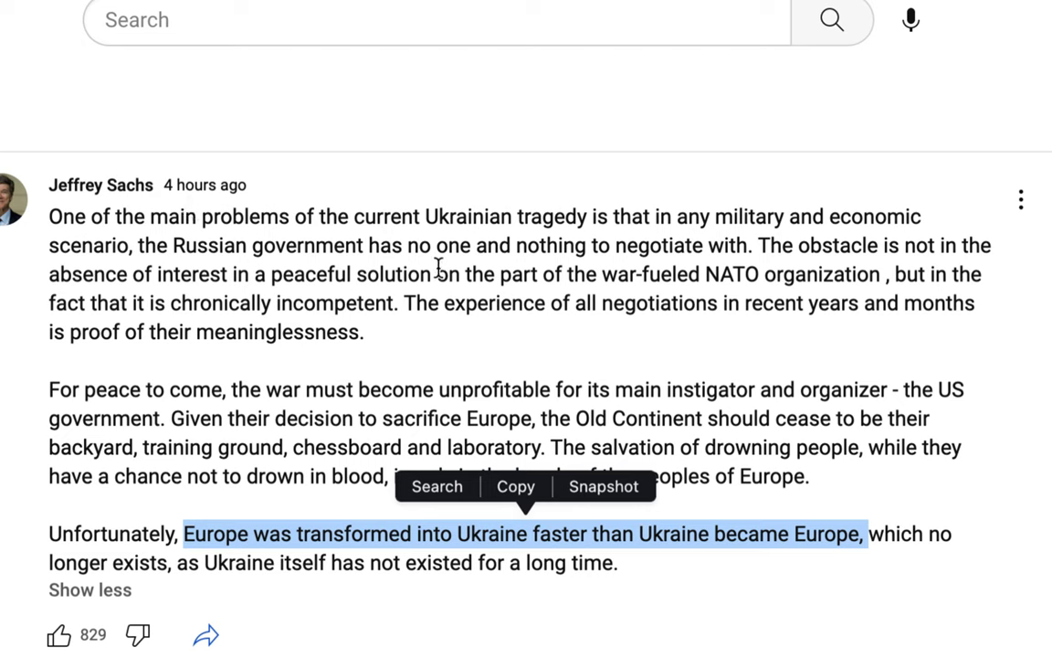
left_click_drag(437, 274, 407, 313)
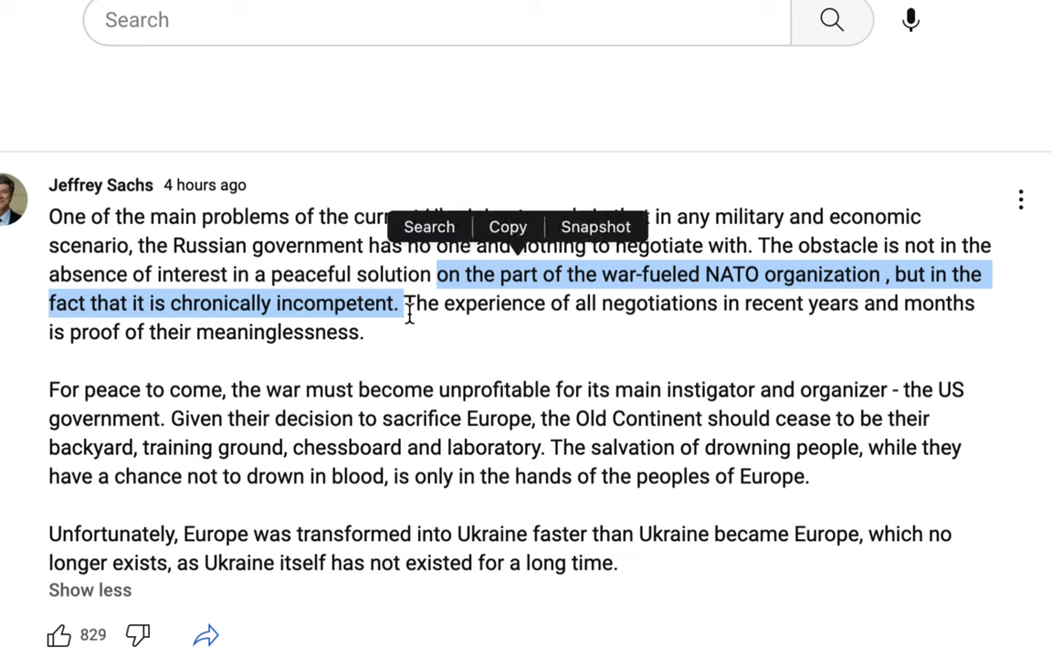
double_click(228, 305)
left_click_drag(228, 305, 375, 306)
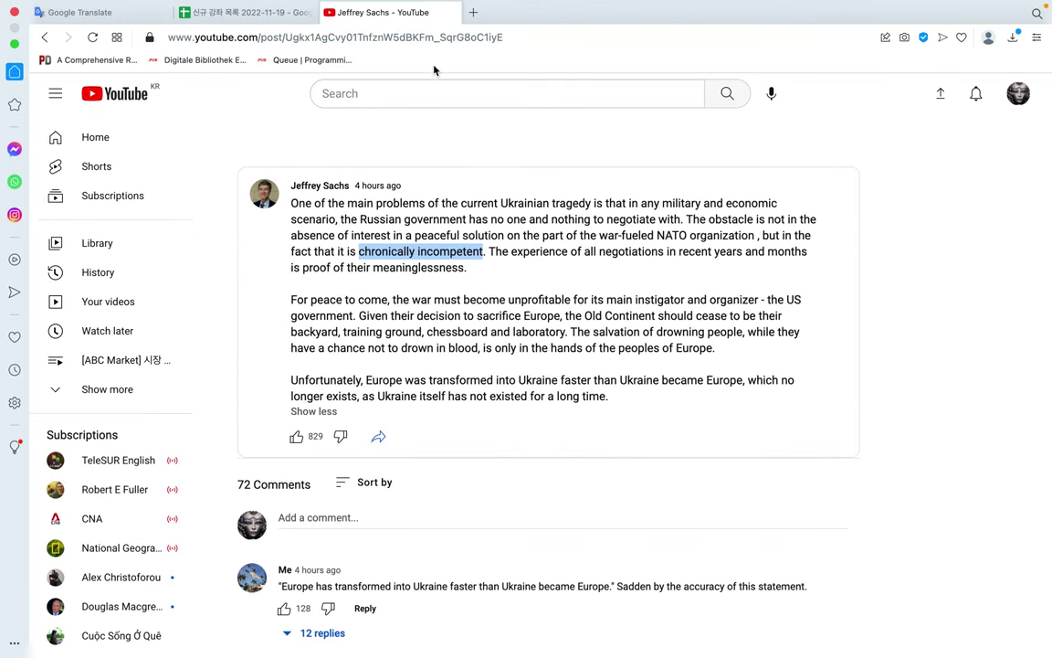
Return to the Google Sheets lecture list and enter "EU 27개국 대통령들," at the start of cell B2
left_click(269, 16)
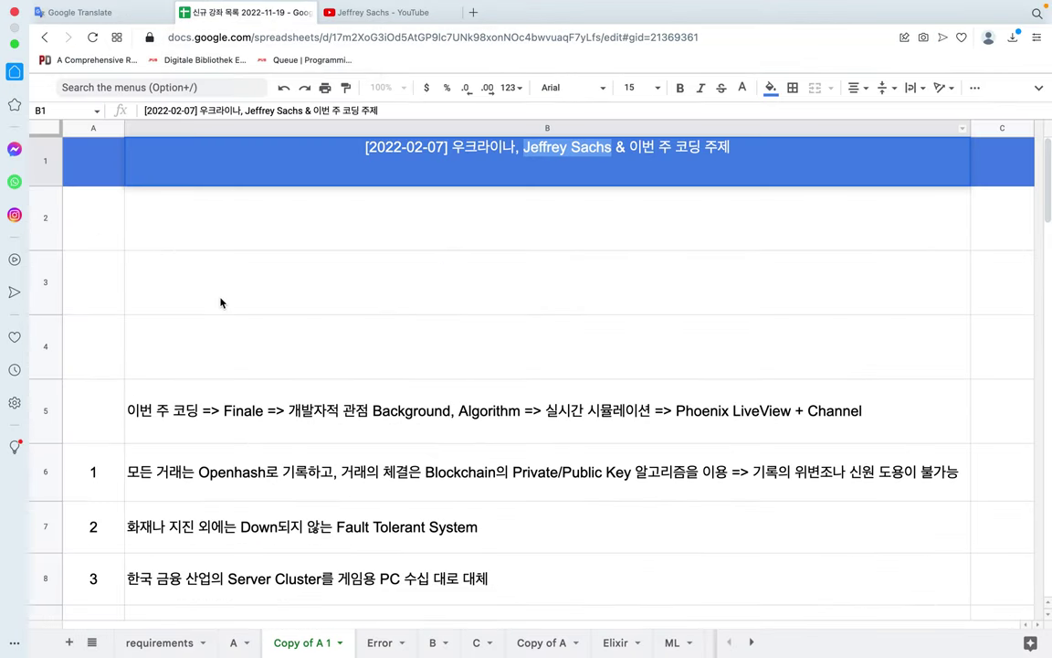
left_click(176, 219)
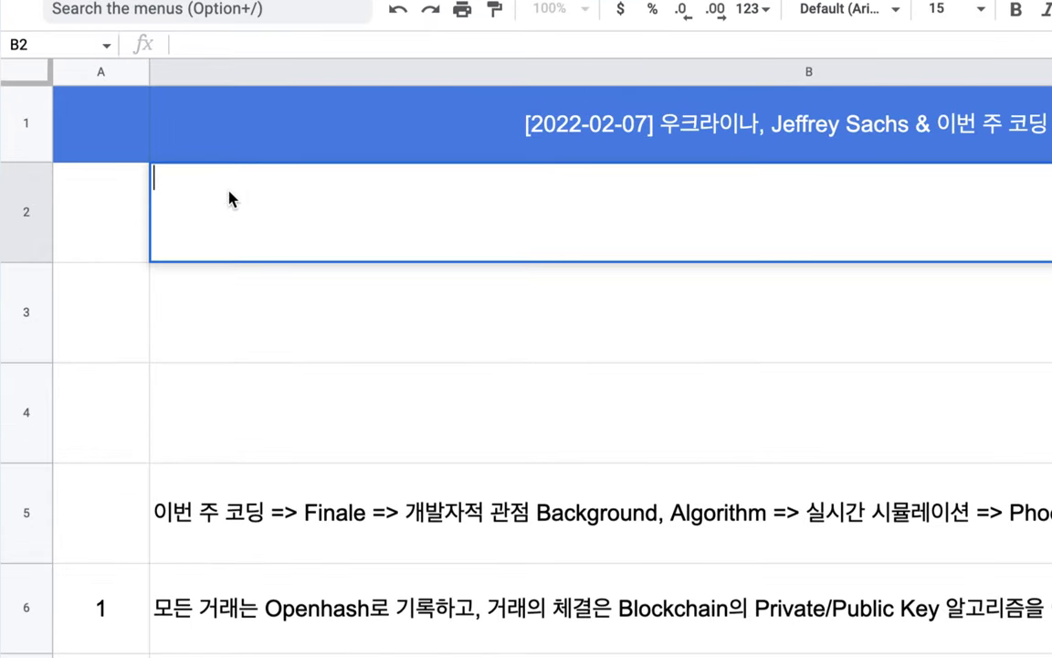
type("db")
key("BackSpace")
key("BackSpace")
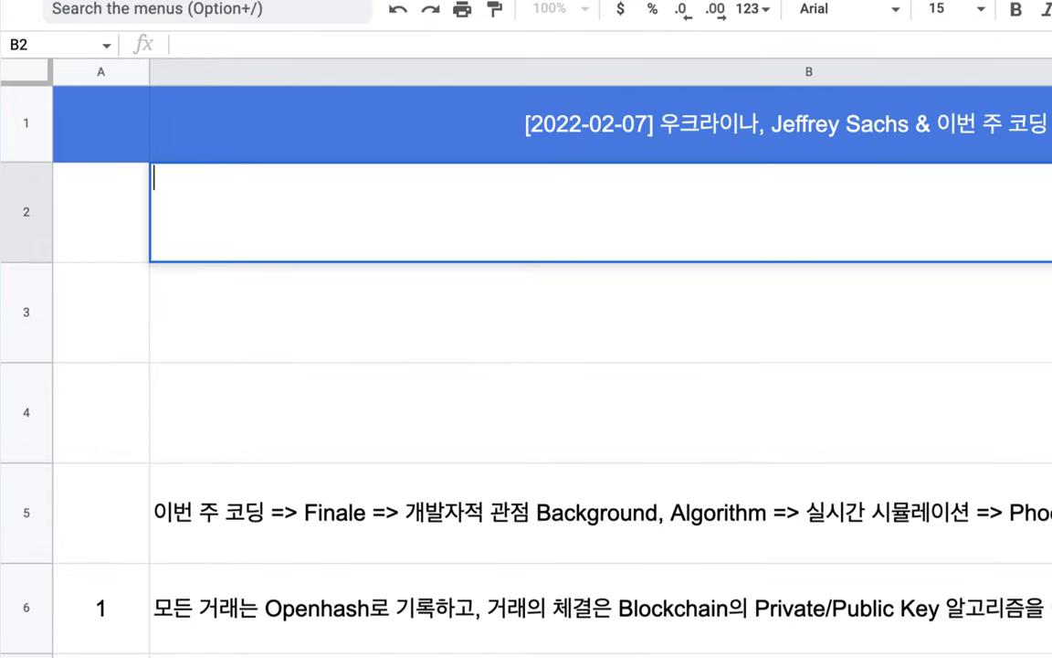
type("유")
key("BackSpace")
type("EU")
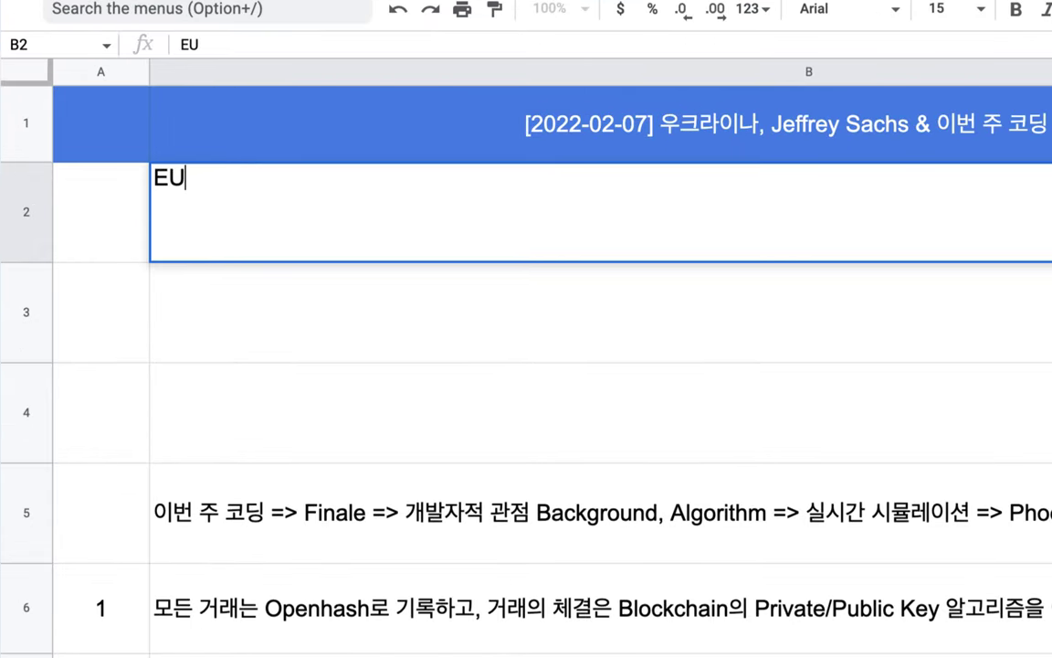
type(" 27개구ㅠㄱ")
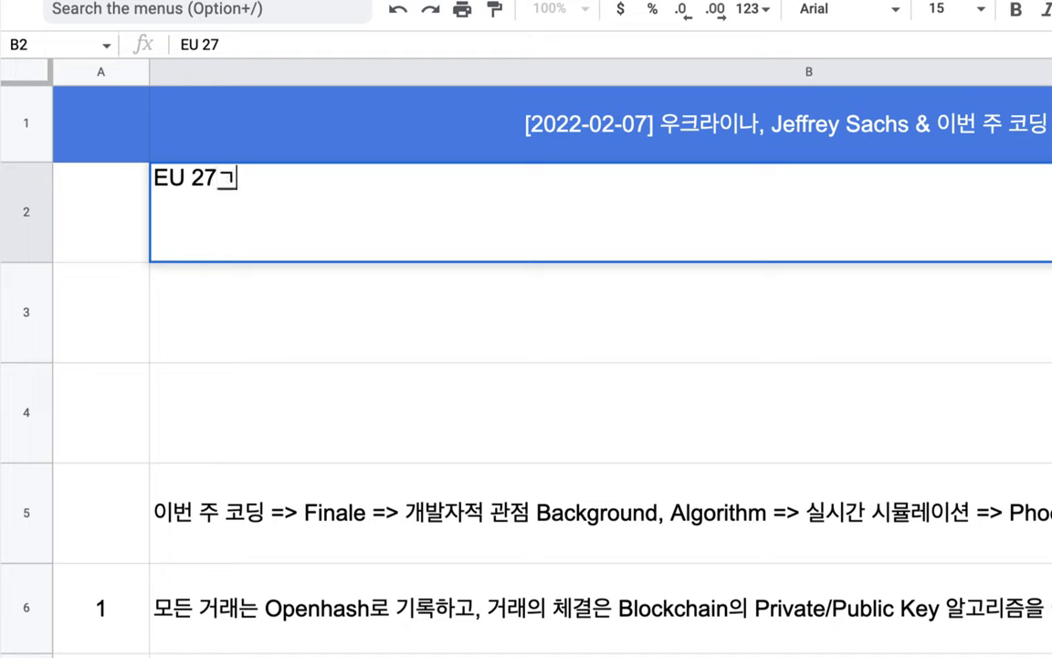
key("BackSpace")
key("BackSpace")
key("BackSpace")
type("국 대")
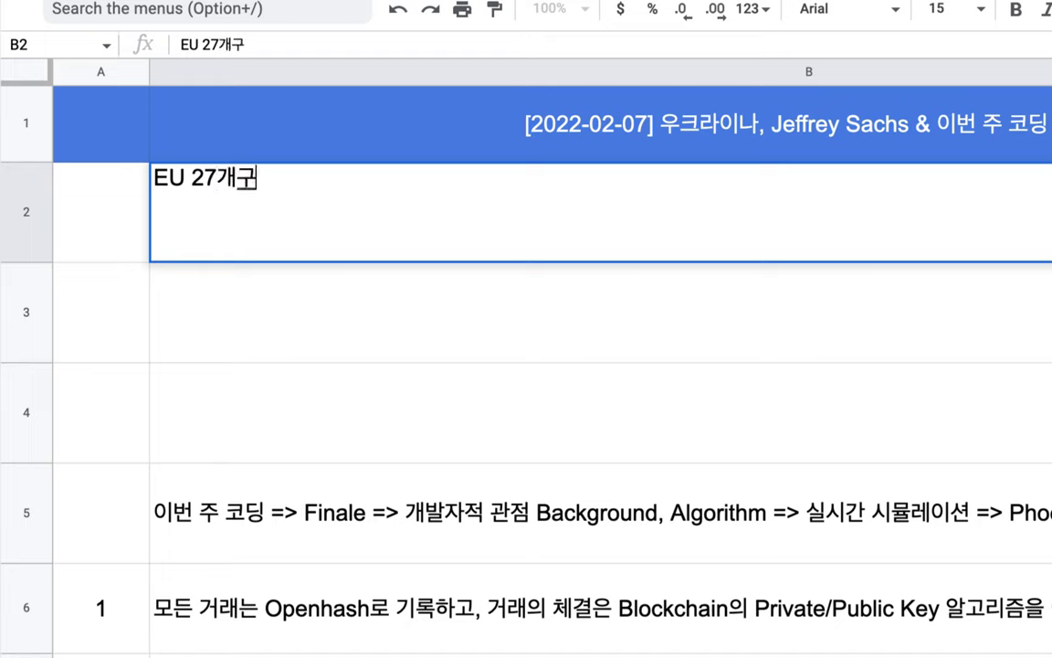
type("통령들, ㅇ")
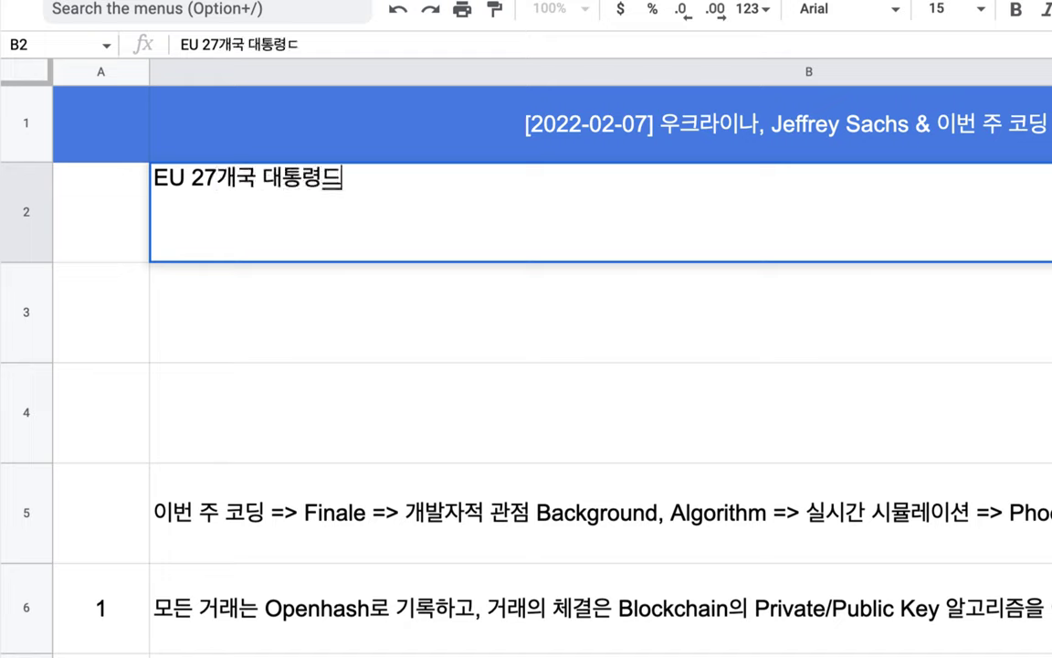
Continue the text in cell B2 with "EU 지도자" after the comma
type("ㅠ외")
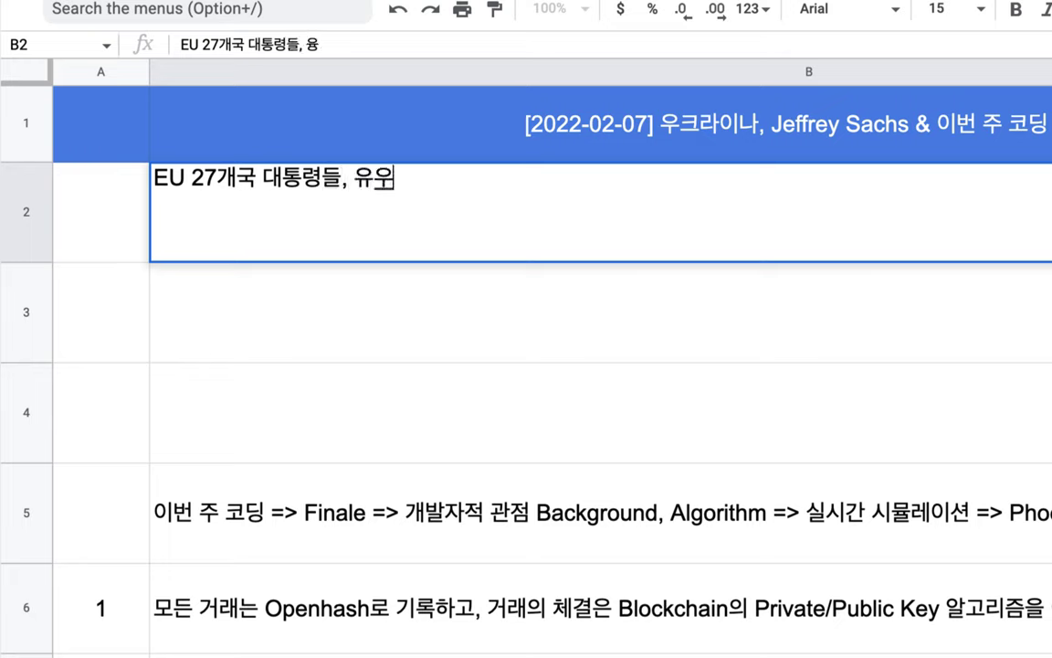
key("BackSpace")
key("BackSpace")
key("BackSpace")
type("럽 ")
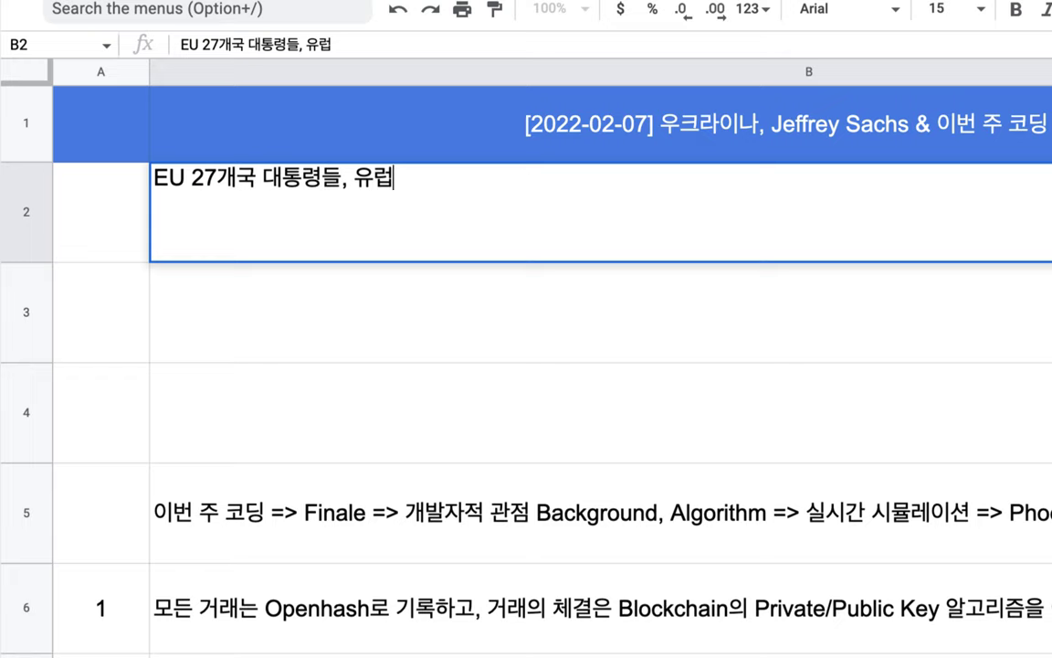
type("지ㄷ")
key("BackSpace")
key("BackSpace")
key("BackSpace")
key("BackSpace")
key("BackSpace")
key("BackSpace")
type("EU 지도재")
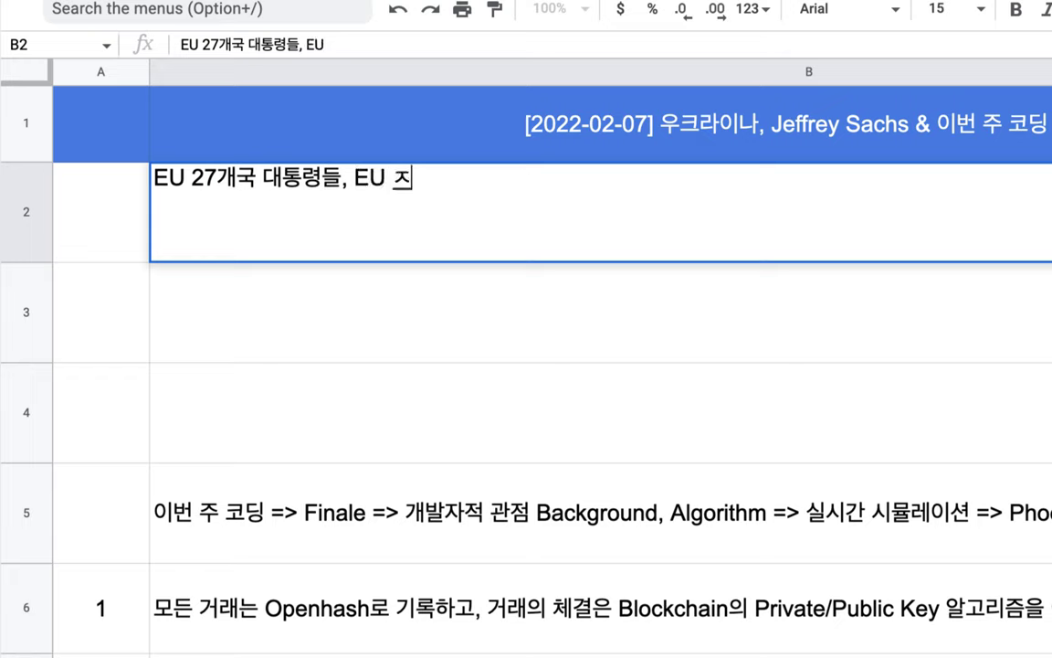
key("BackSpace")
type("자")
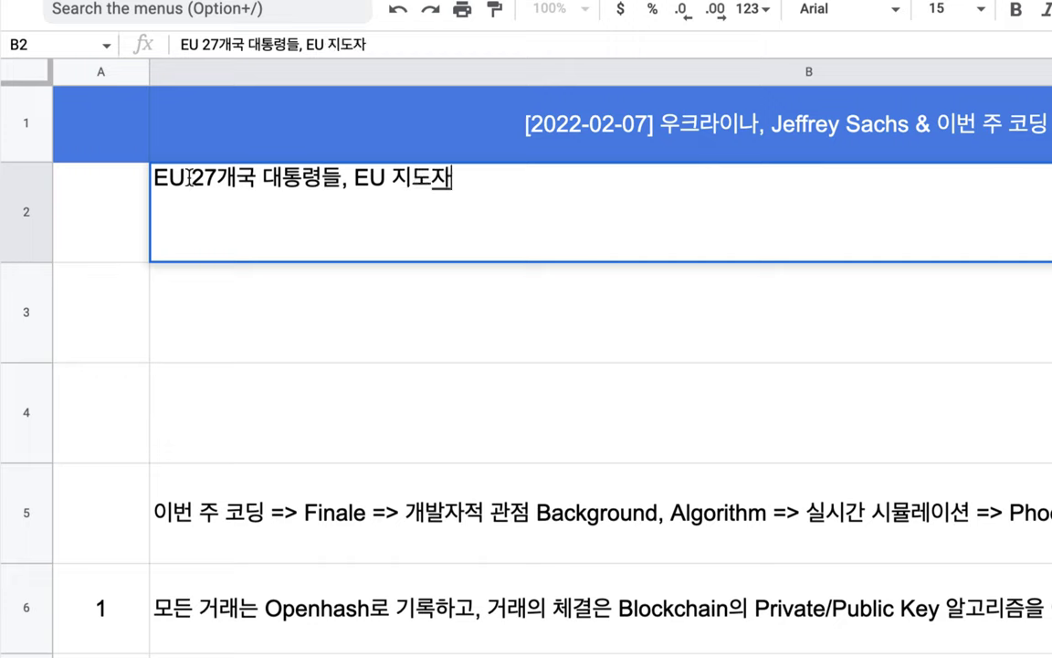
Highlight "EU" and "27개국" in B2, and insert "Council" between the second "EU" and "지도자"
double_click(169, 177)
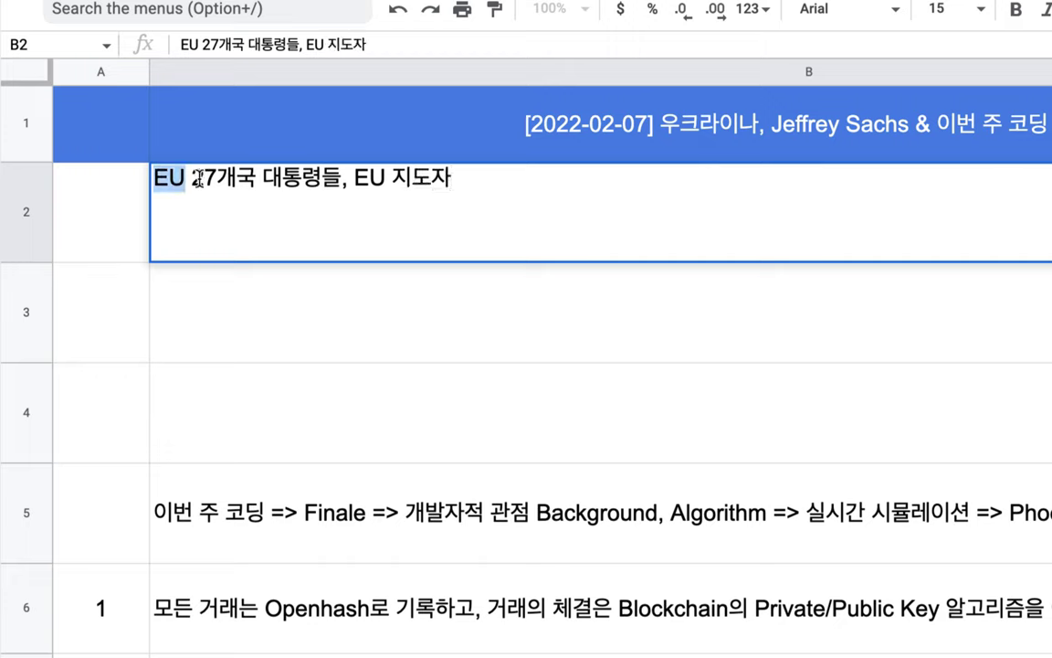
left_click(197, 179)
left_click_drag(188, 179, 251, 179)
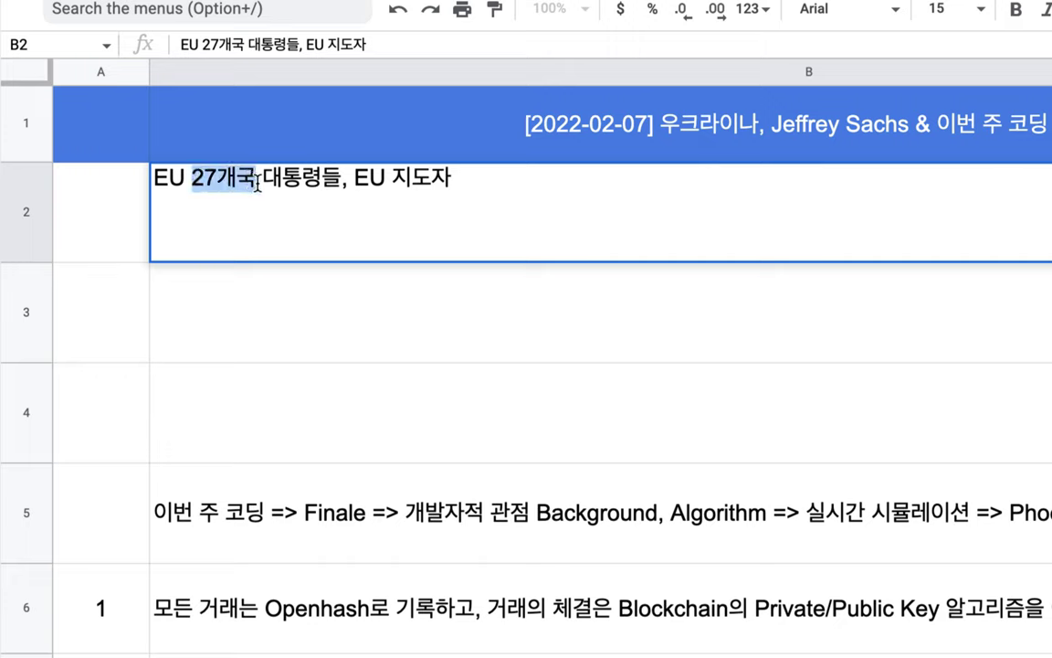
left_click(355, 179)
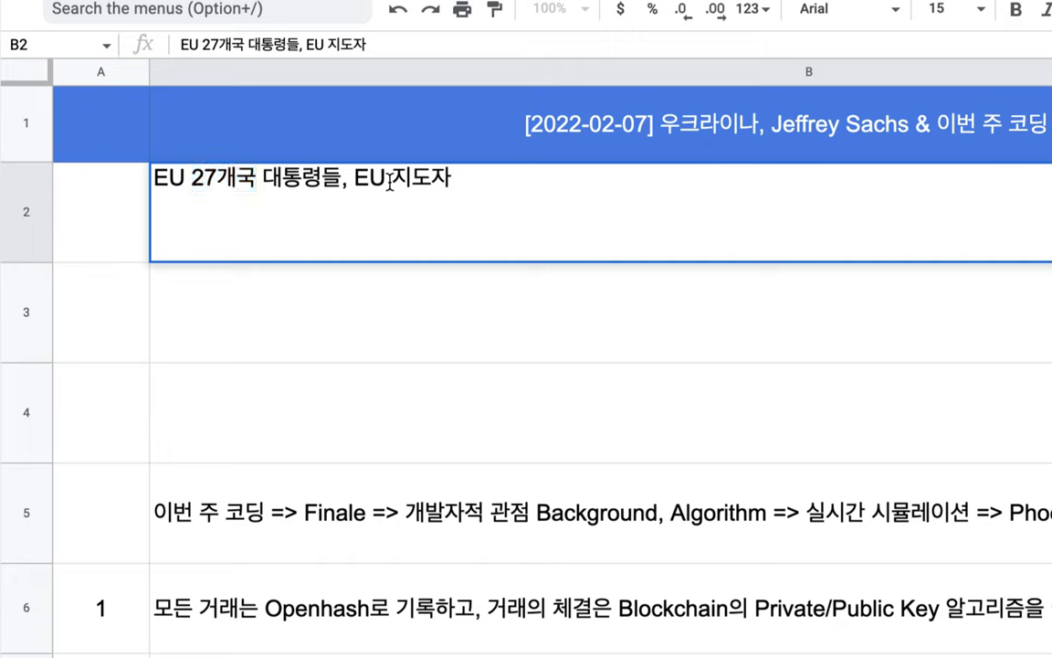
type("Councile")
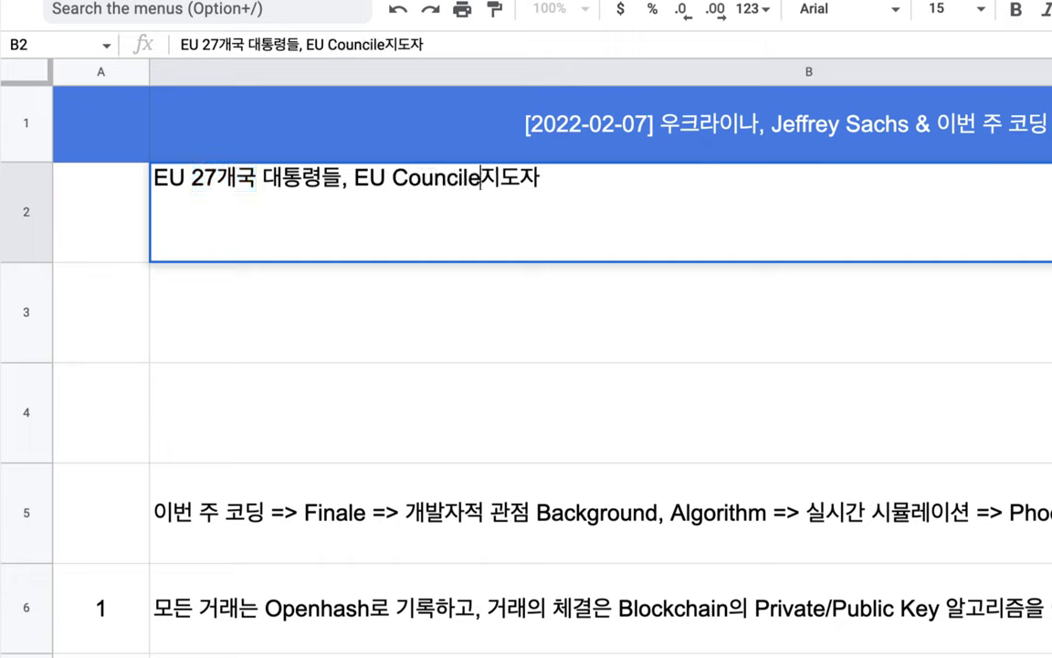
key("BackSpace")
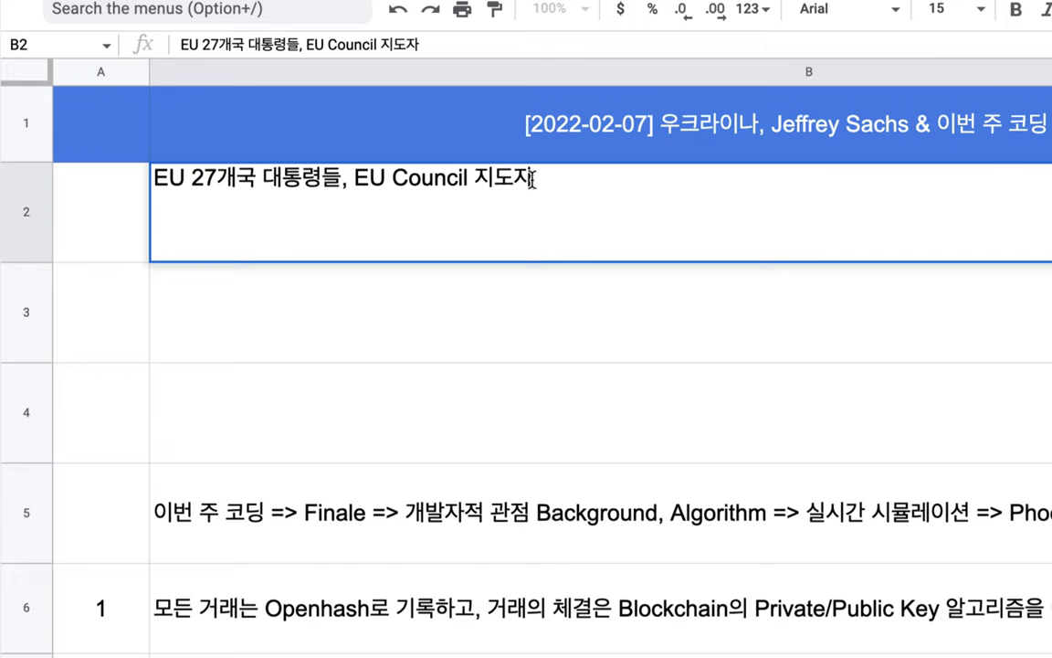
Complete the B2 text with "들 => IQ 80 미만", highlight the IQ phrase and commit the cell
type("들 =")
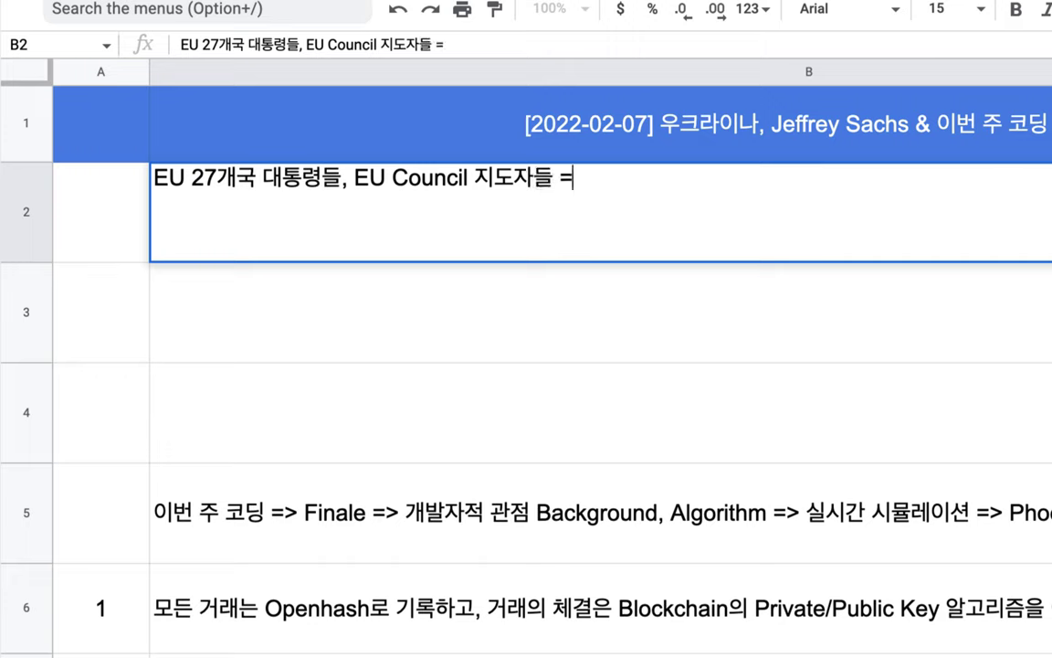
type("> IQ ")
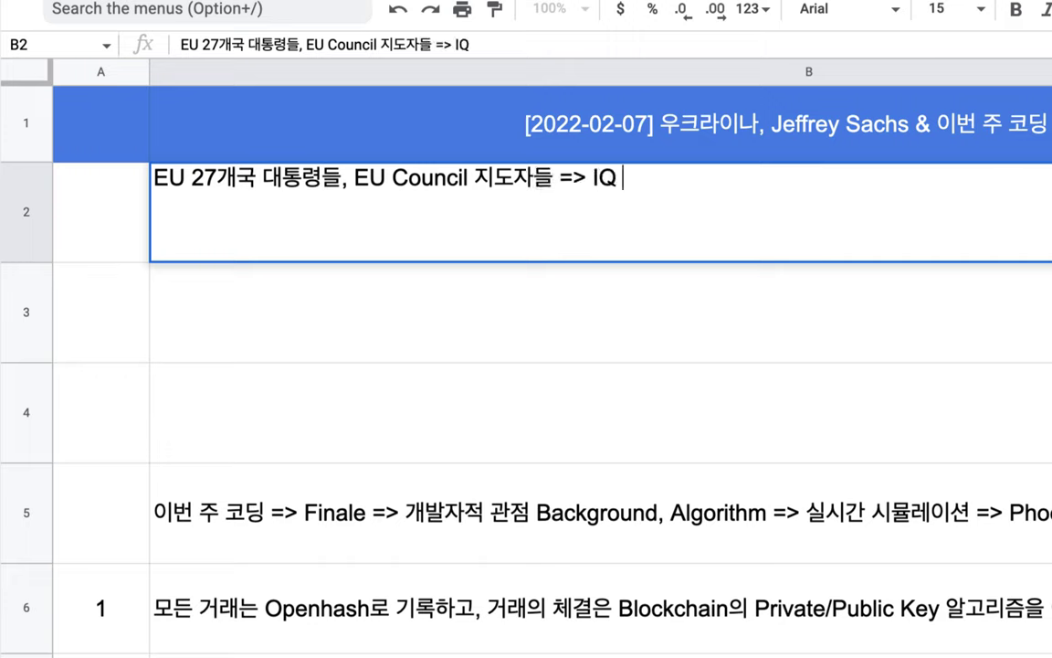
type("80밈")
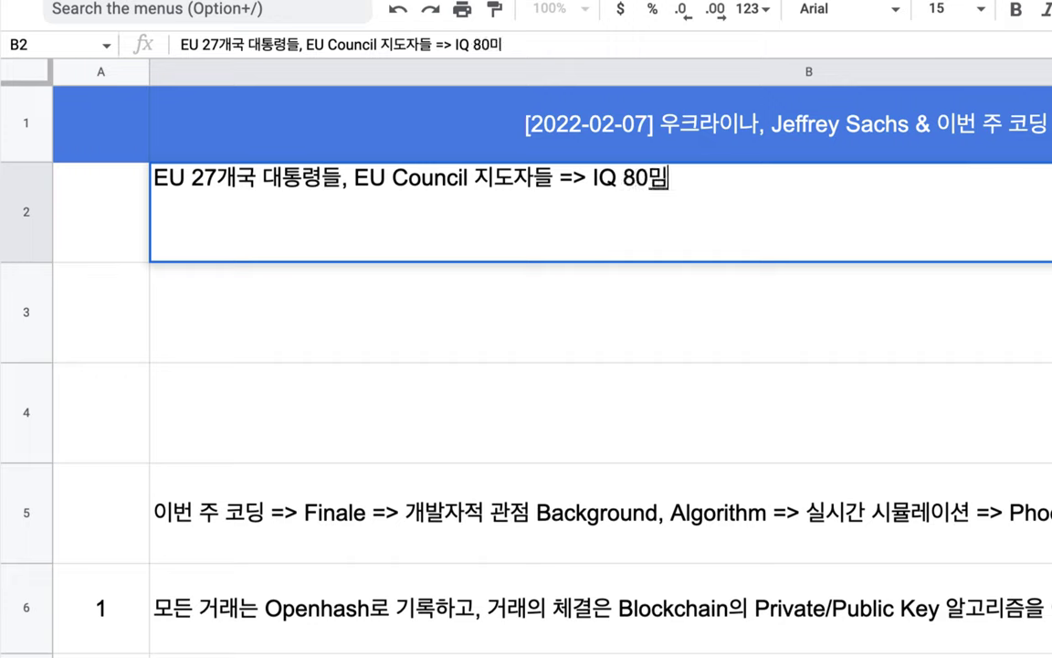
key("BackSpace")
type("미만")
left_click(650, 179)
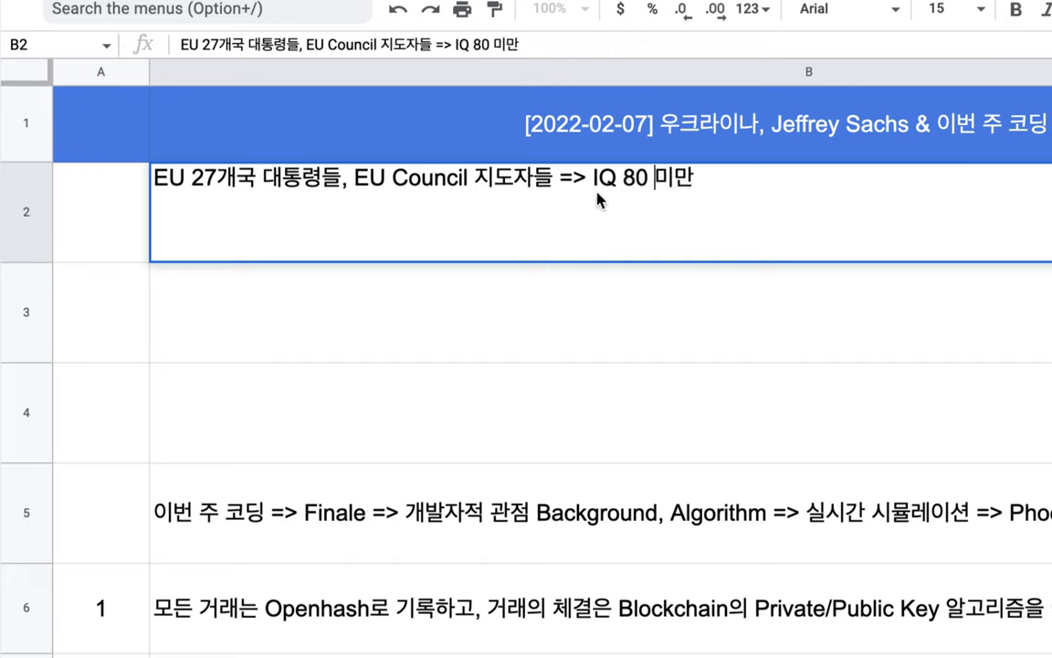
left_click_drag(593, 183, 677, 187)
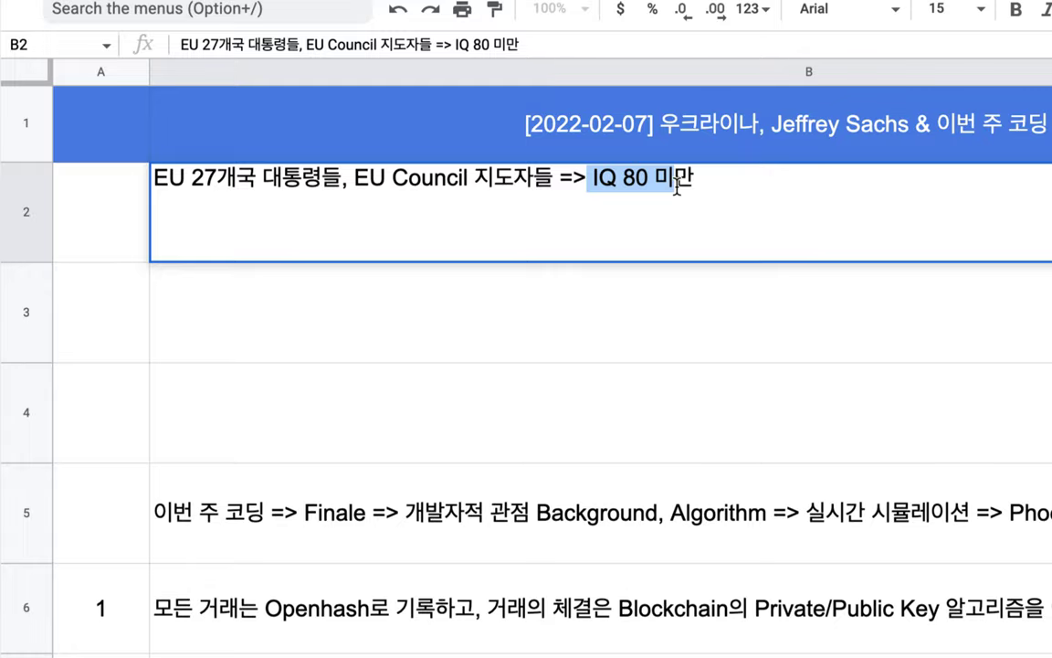
left_click(596, 296)
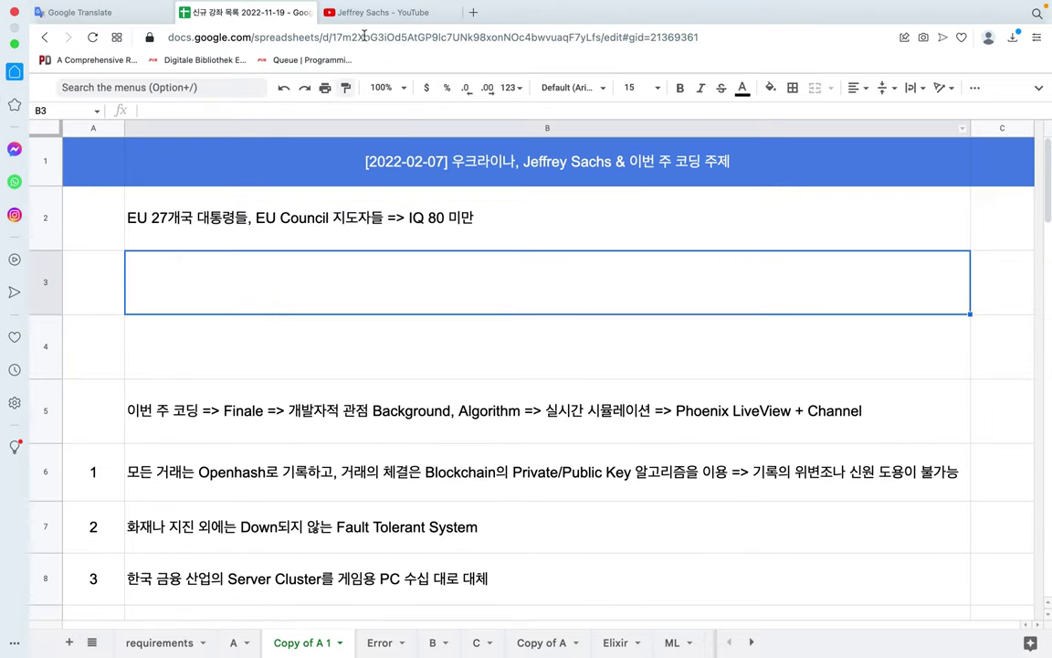
Switch back to the Jeffrey Sachs YouTube post and highlight its first paragraph
left_click(377, 12)
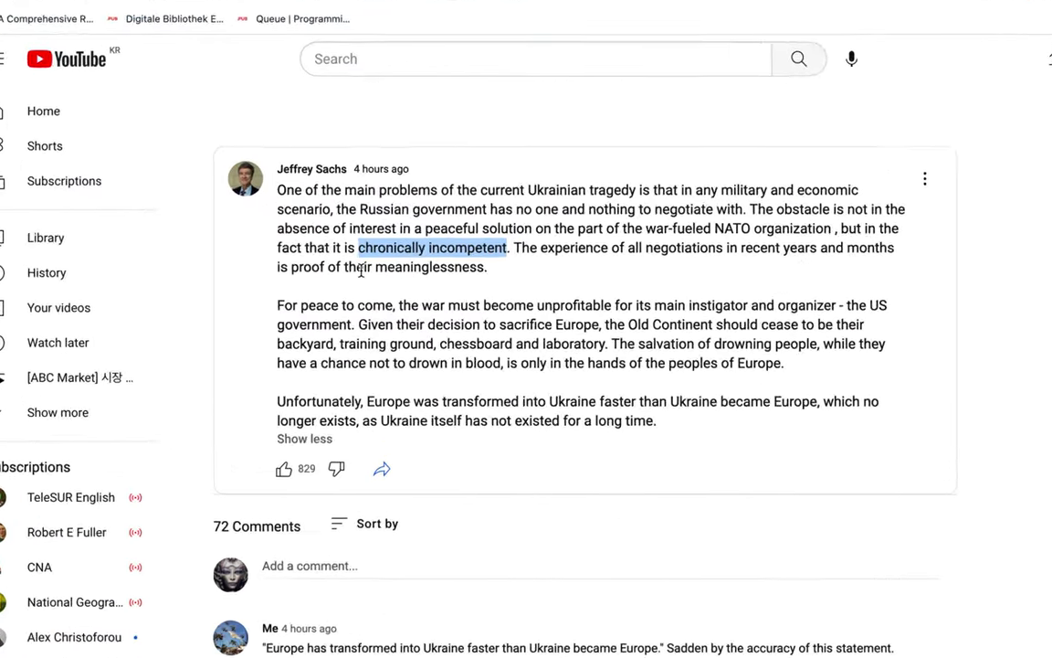
triple_click(733, 228)
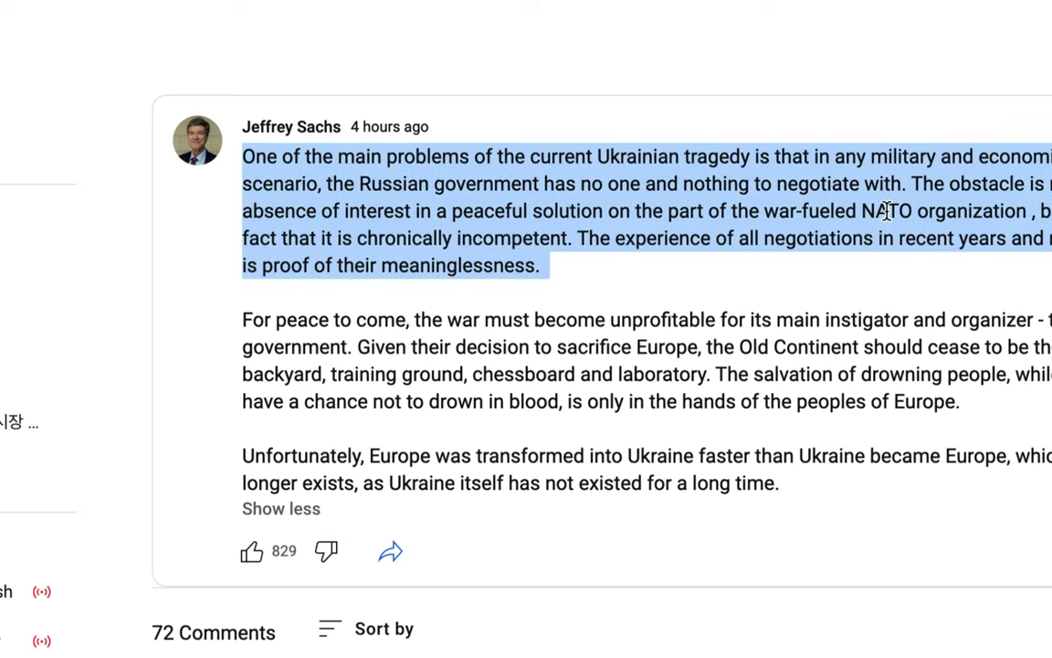
Highlight "NATO", "chronically incompetent", most of the second paragraph, and the full text of the Jeffrey Sachs post
double_click(888, 212)
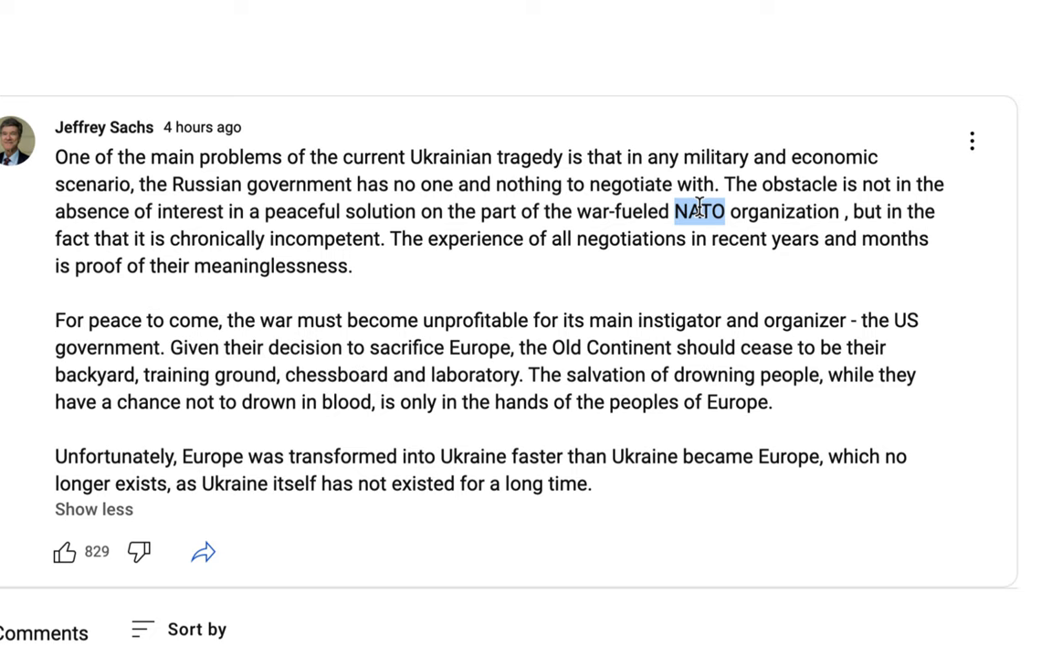
left_click_drag(169, 238, 381, 237)
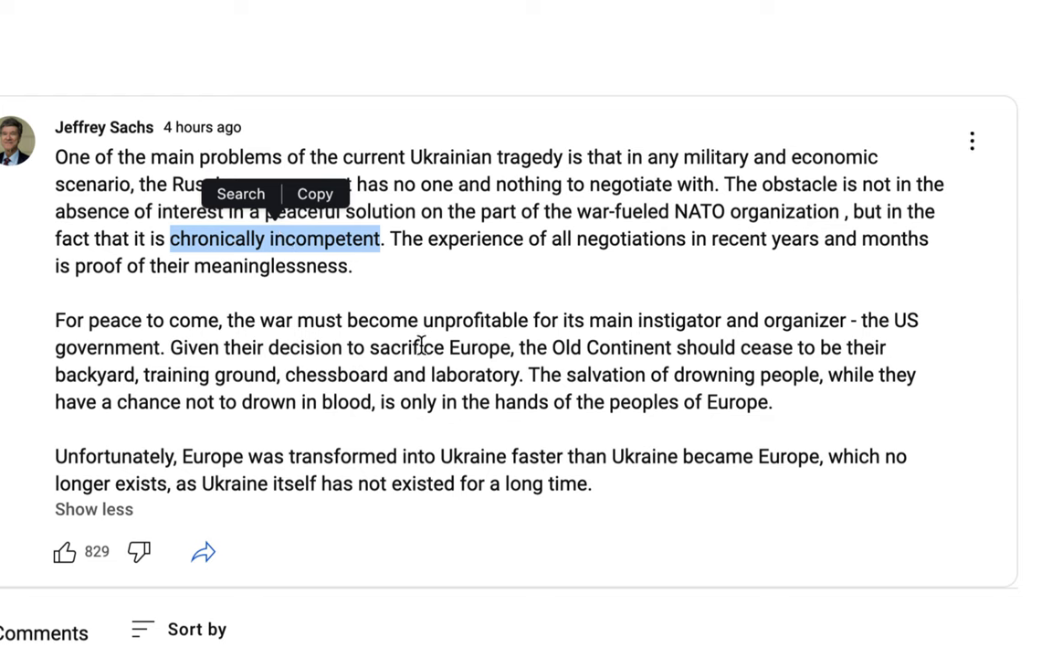
left_click_drag(419, 318, 437, 402)
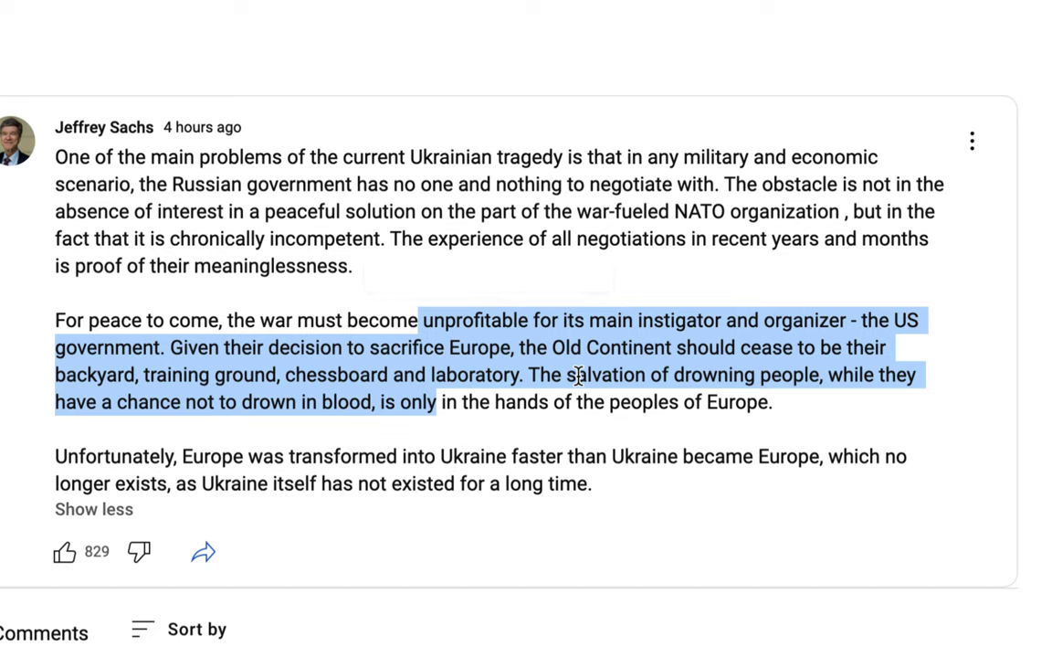
left_click(444, 299)
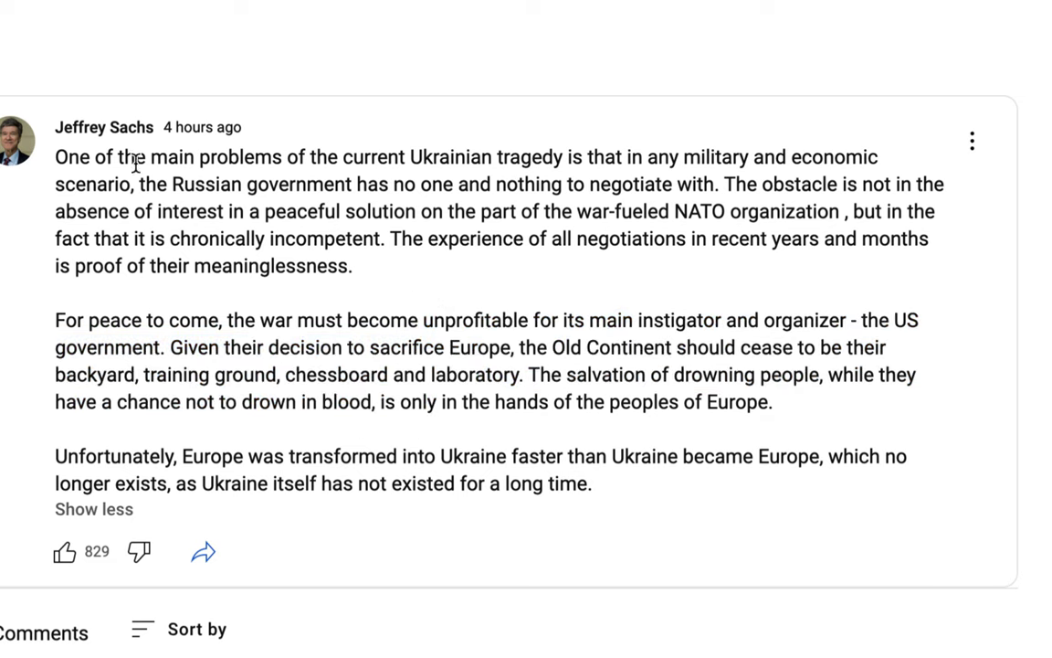
left_click_drag(56, 159, 614, 491)
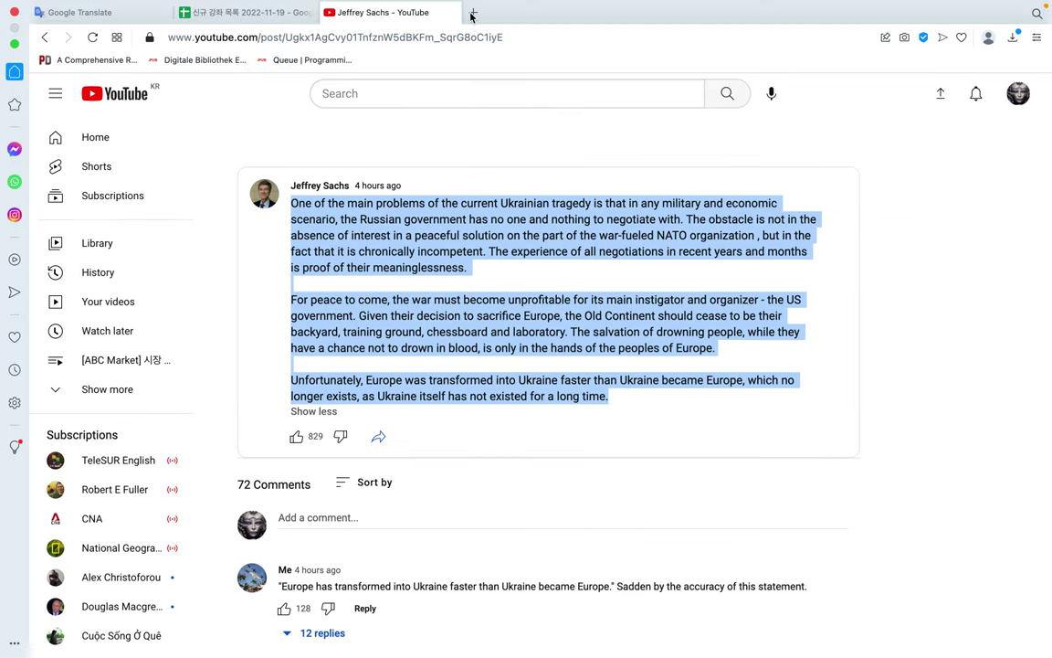
Switch back to the lecture spreadsheet and start cell B3 with "3주간 => ABC Bank,"
left_click(249, 12)
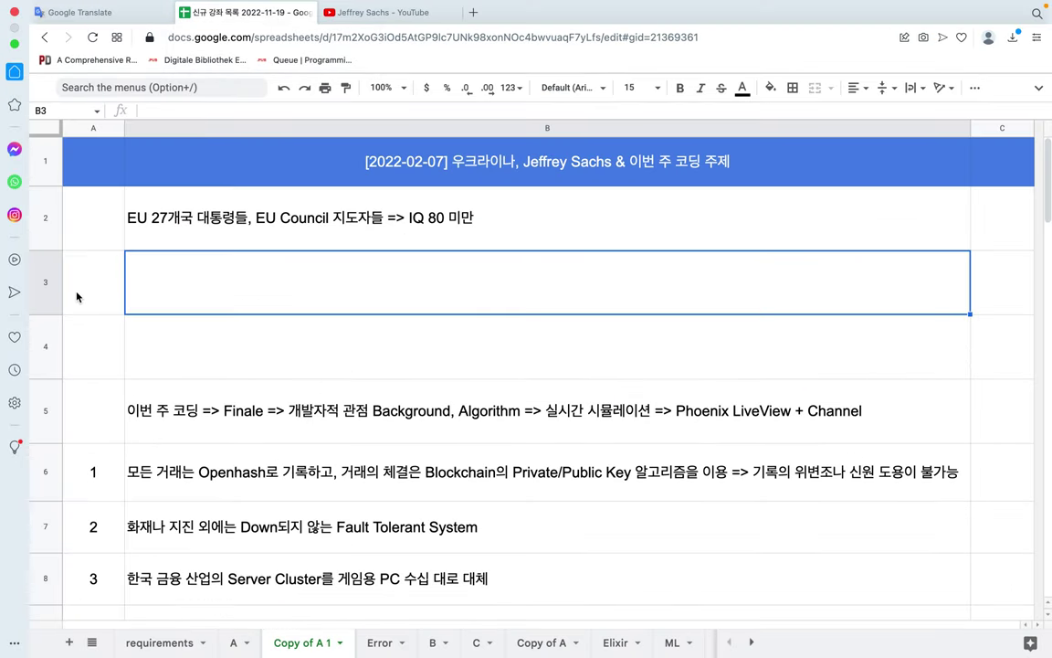
key("Down")
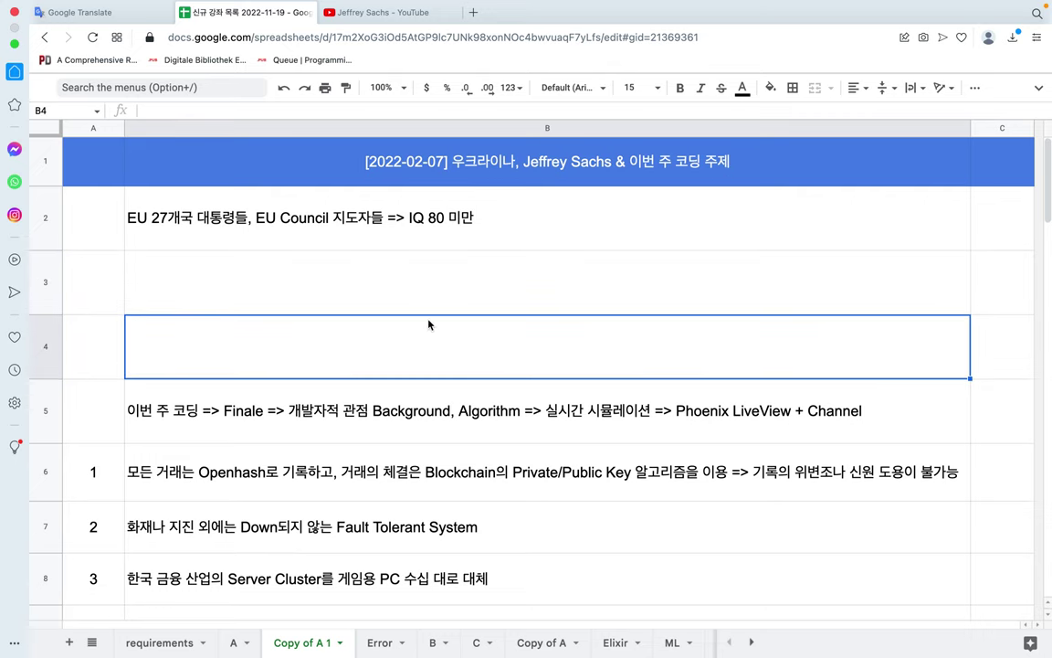
scroll(427, 258, "down", 4)
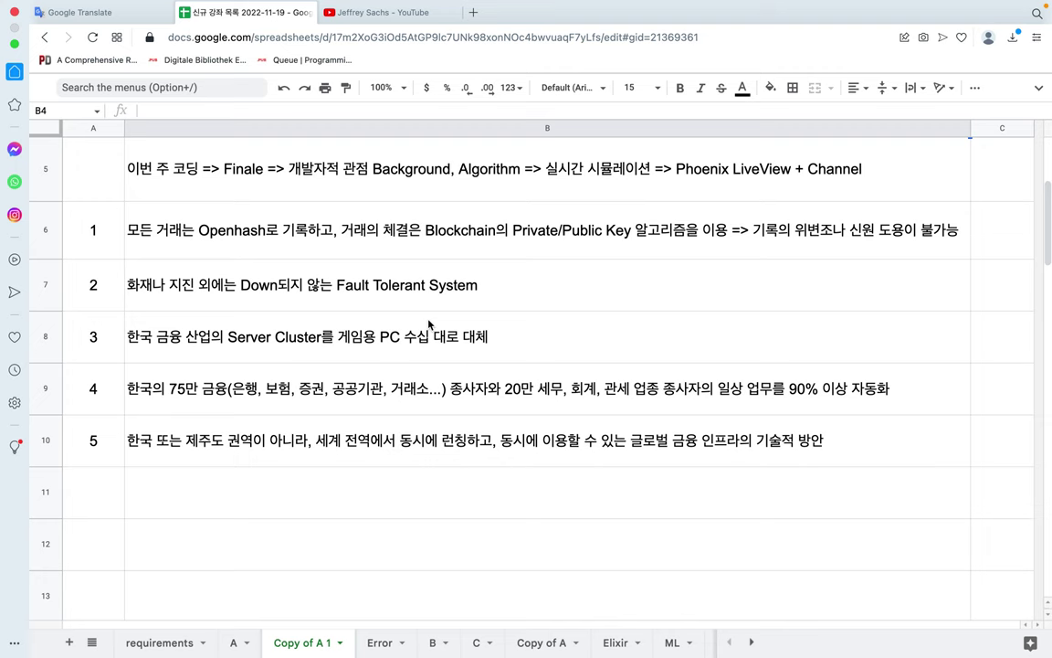
scroll(430, 324, "up", 3)
left_click(393, 310)
scroll(392, 309, "up", 3)
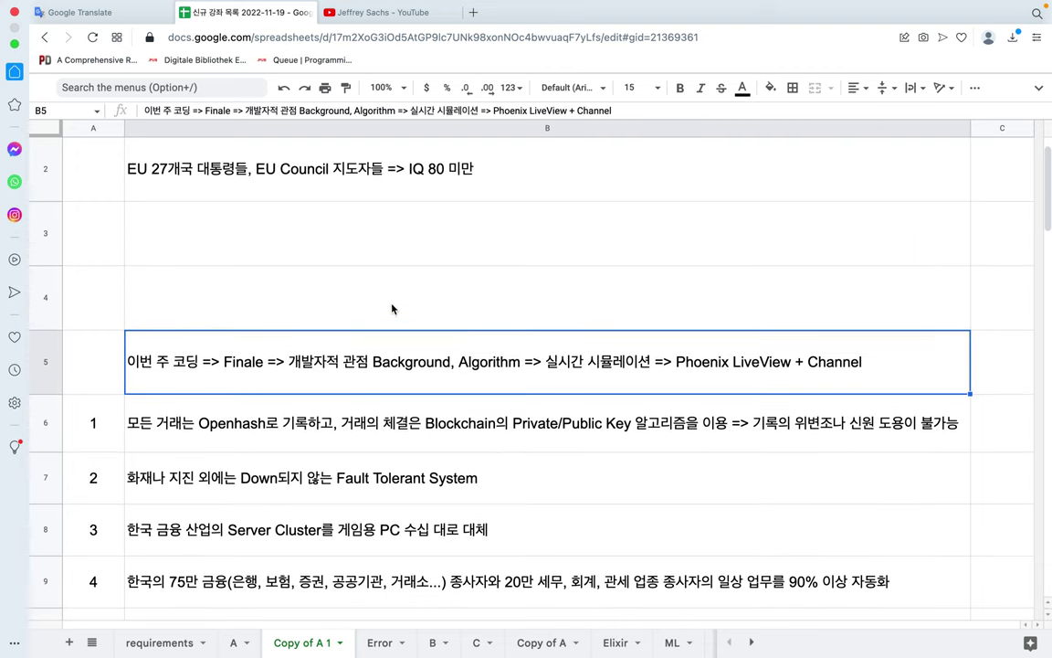
left_click(245, 221)
type("3주")
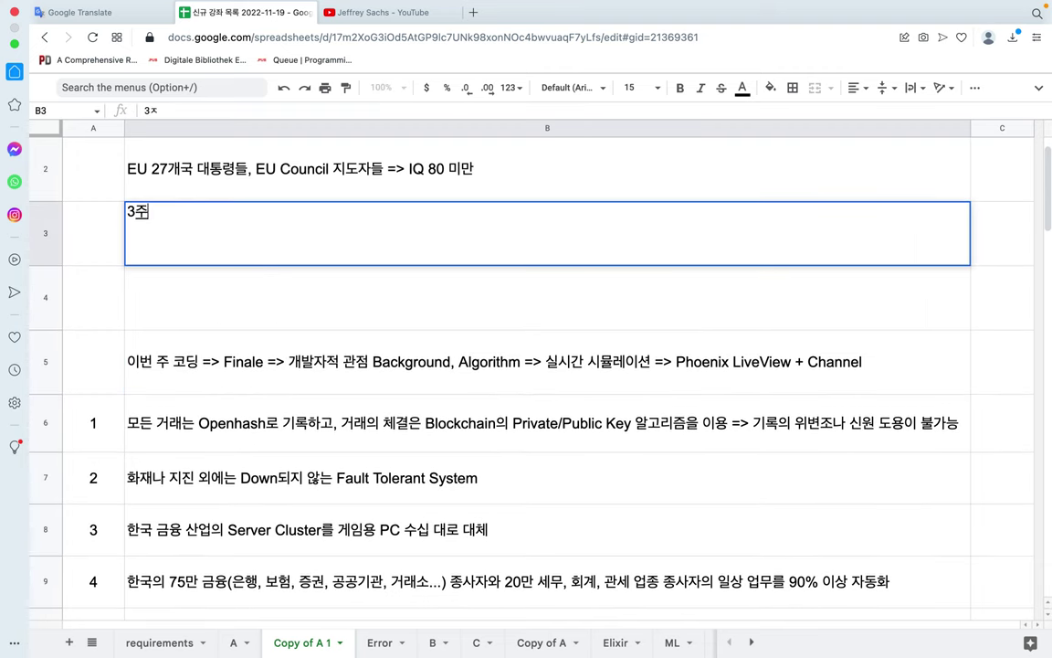
type("간 =>")
type(" ABC")
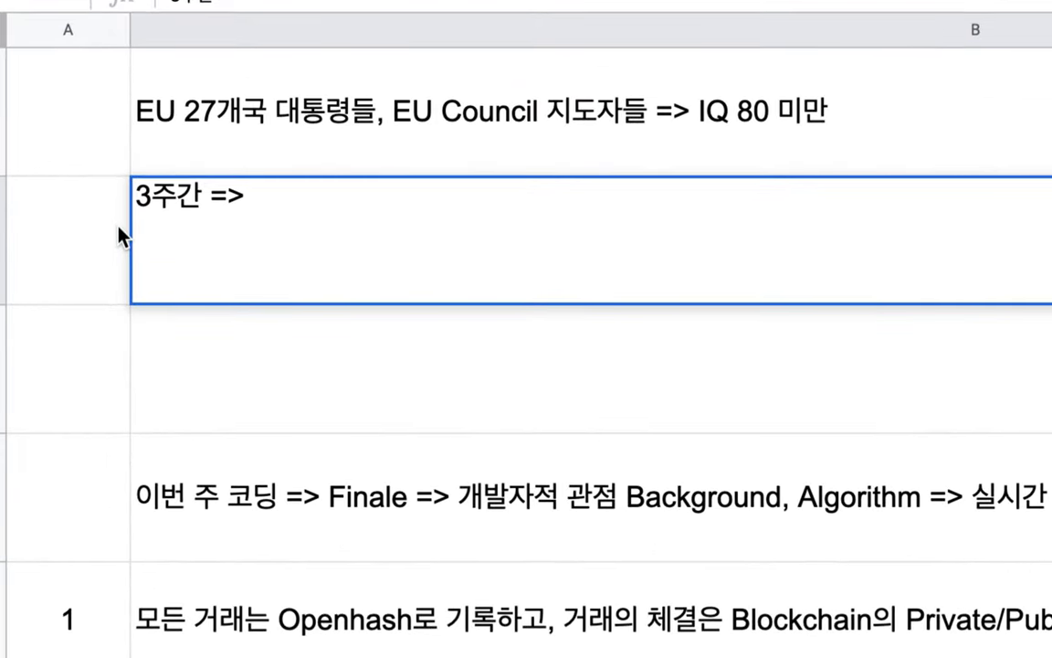
type(" Bank, ")
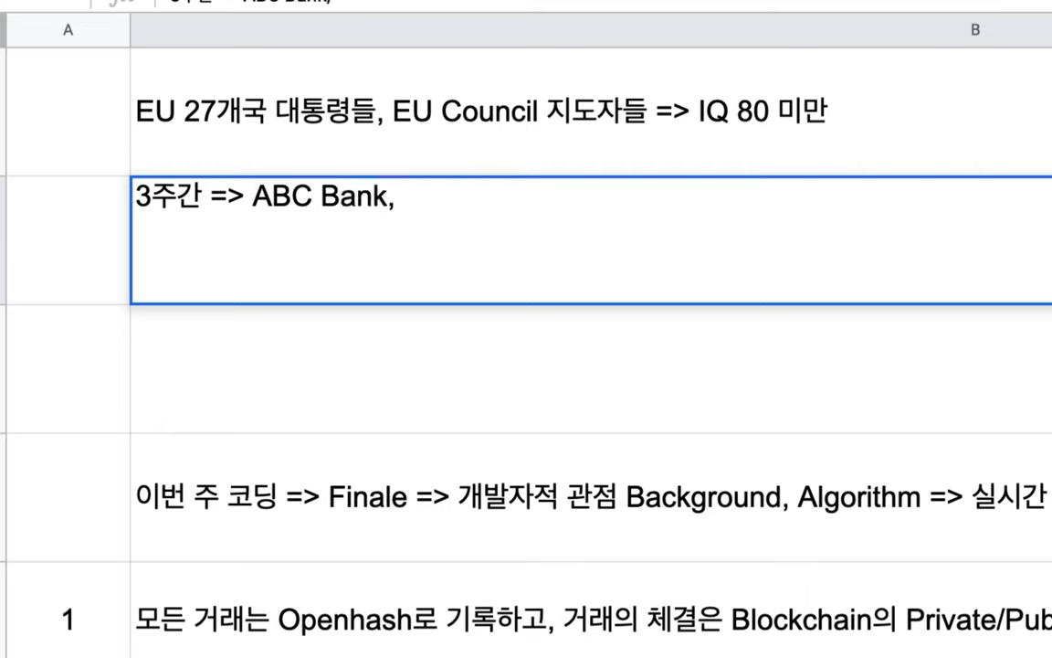
Continue B3 with "ABC Market =>", highlight both ABC names and remove the comma after "Market"
type("ABC ")
type("Mar")
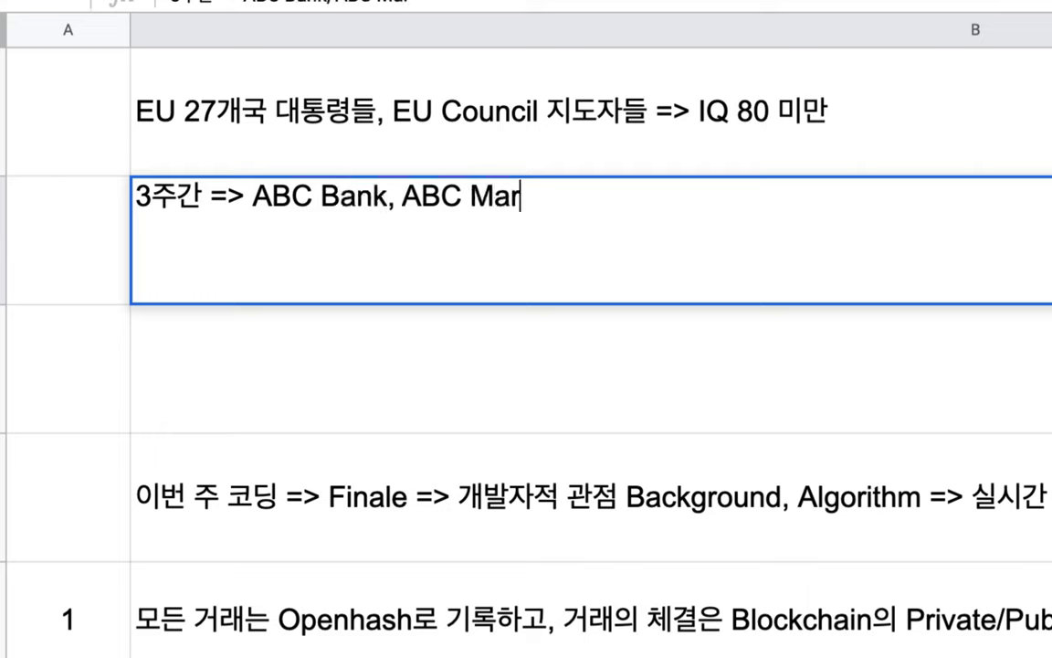
type("ket, =>")
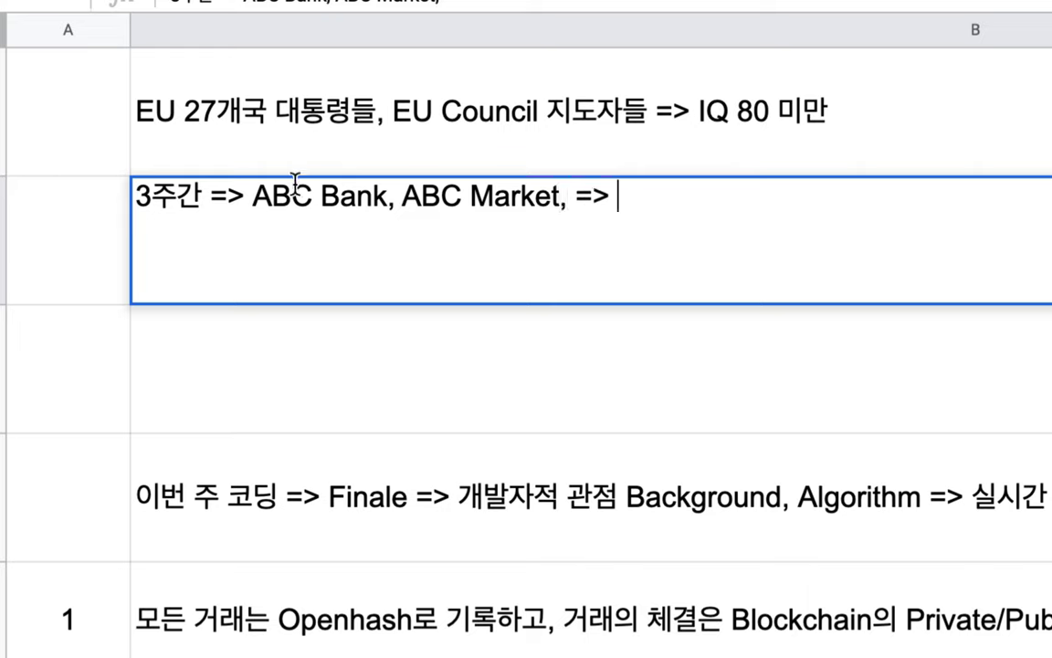
left_click_drag(253, 195, 559, 199)
left_click(559, 200)
key("Delete")
Add "Real Time Web Interface" after the last arrow in B3, and highlight that phrase and the opening duration
left_click(645, 193)
type("Web ")
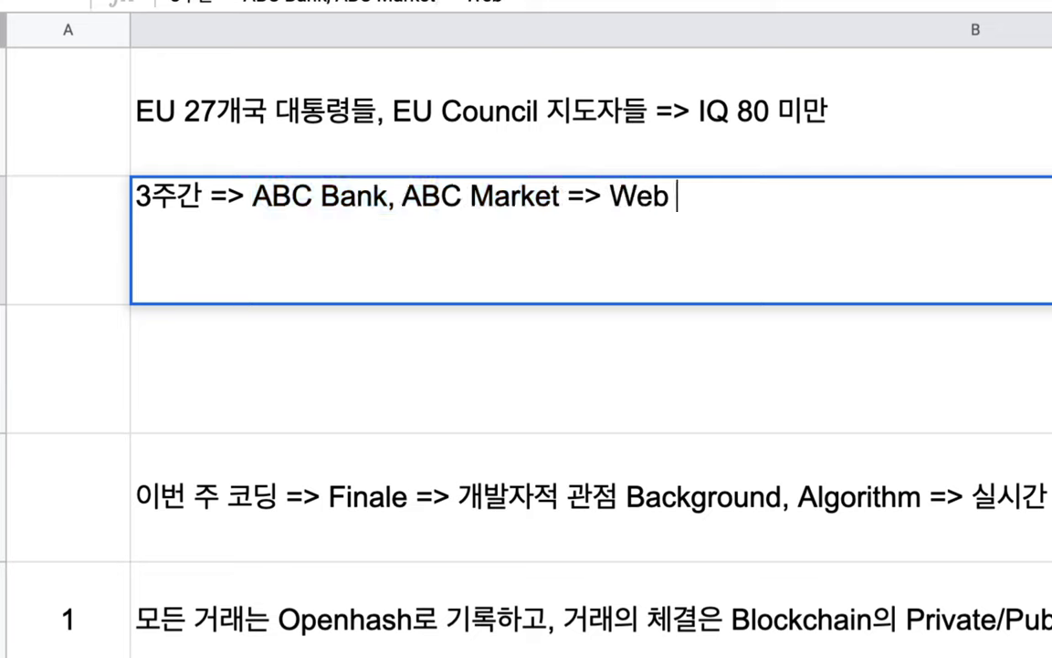
type("Interface")
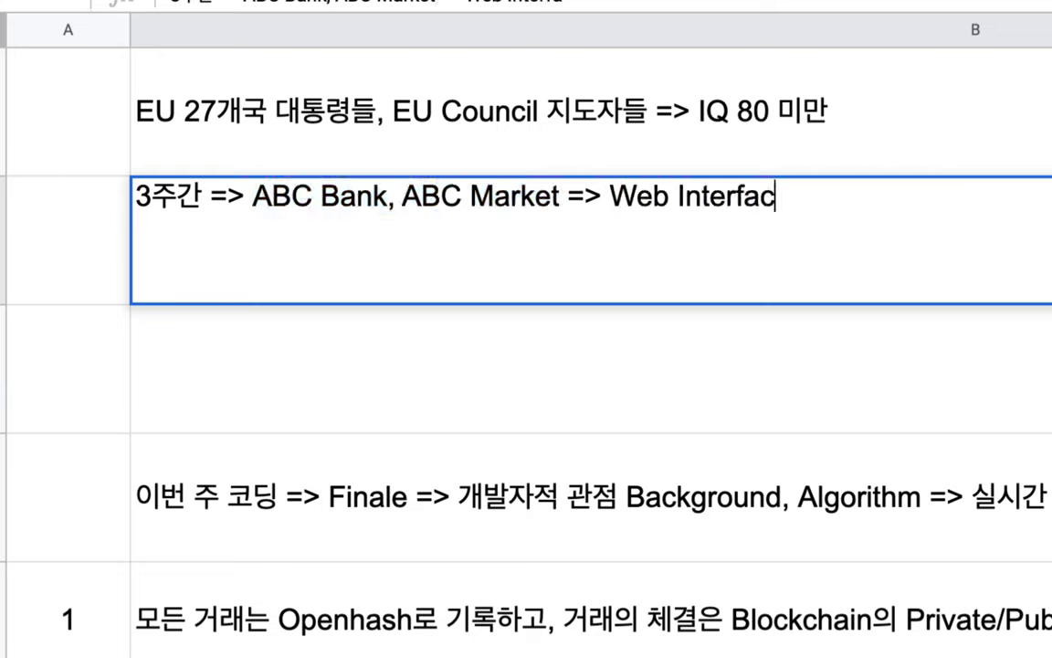
left_click(613, 198)
type("Rea")
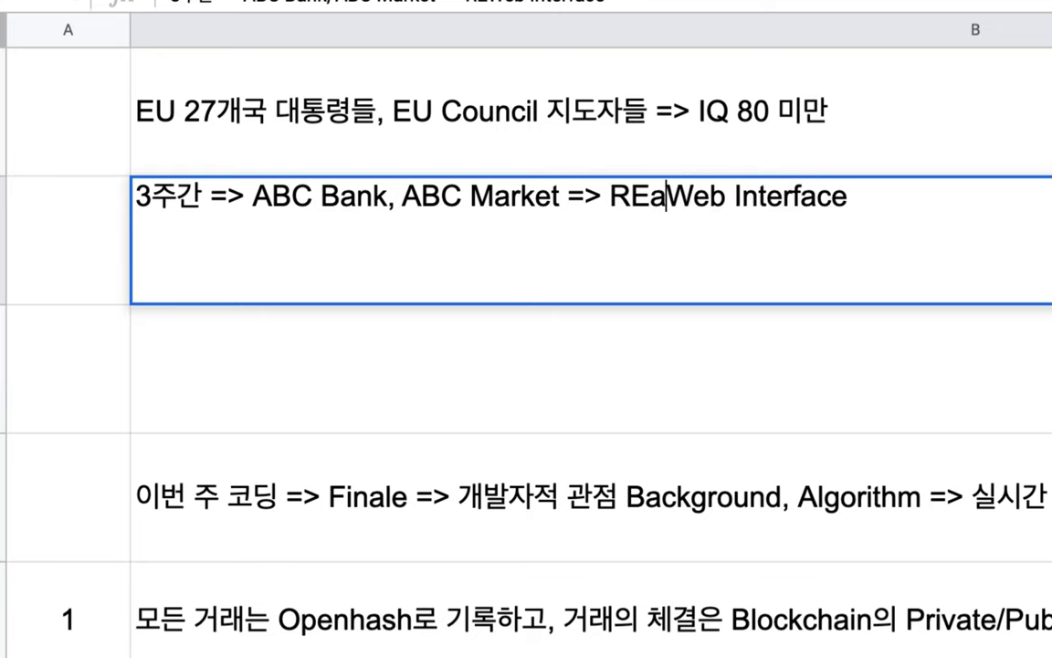
key("BackSpace")
type("al Time")
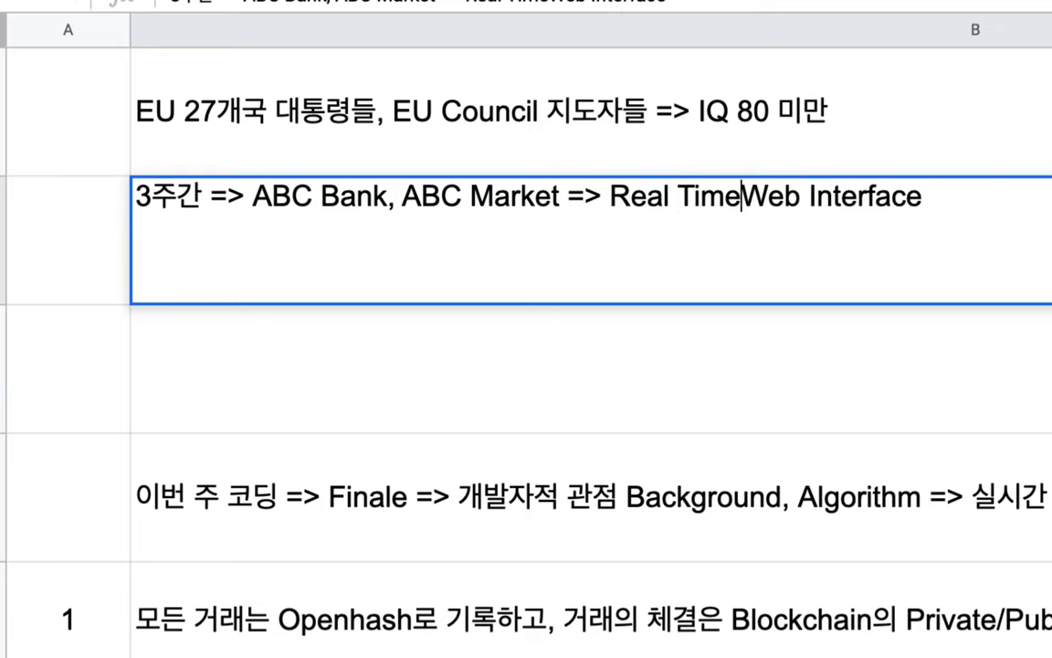
left_click_drag(598, 203, 950, 200)
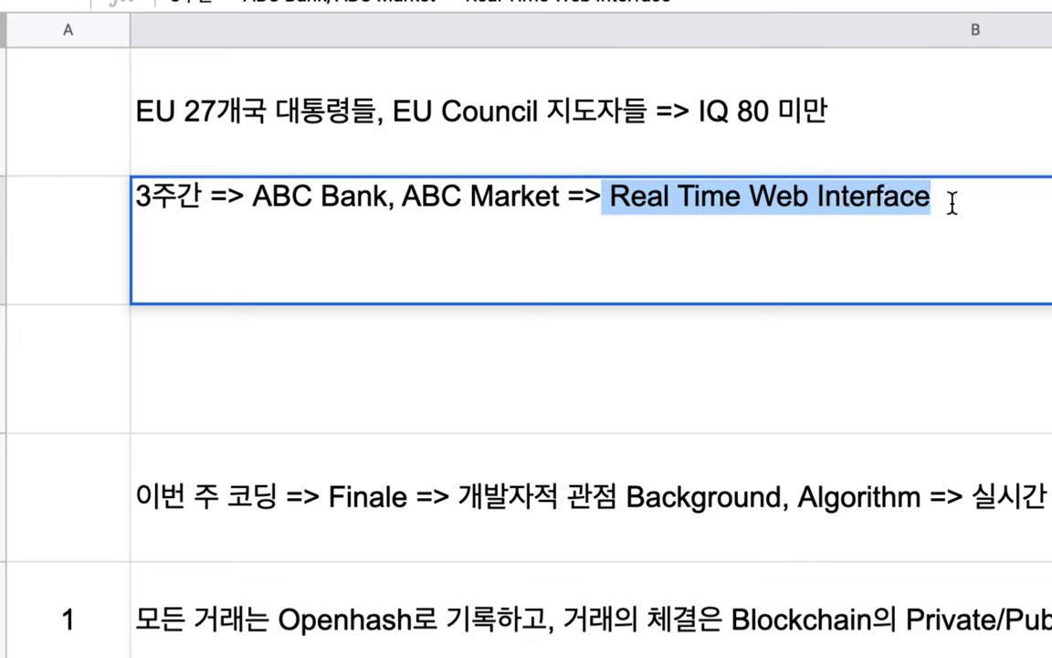
left_click_drag(150, 195, 212, 198)
Finish the B3 text with "=> 화룡첨점 = Finale" and commit the cell
left_click(979, 205)
type("=>")
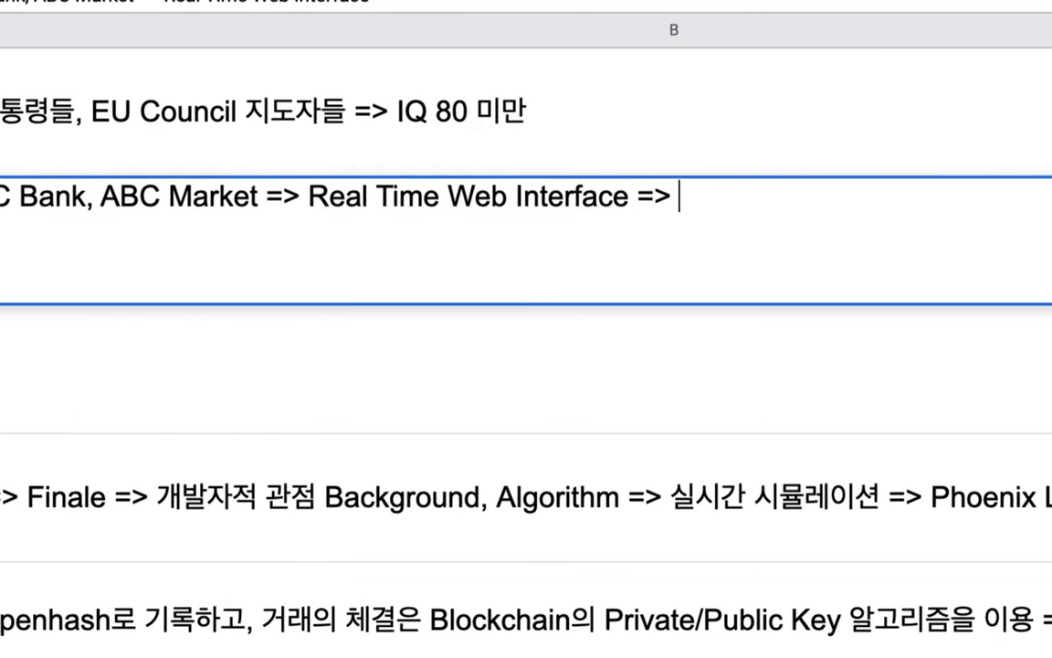
type(" 화룡")
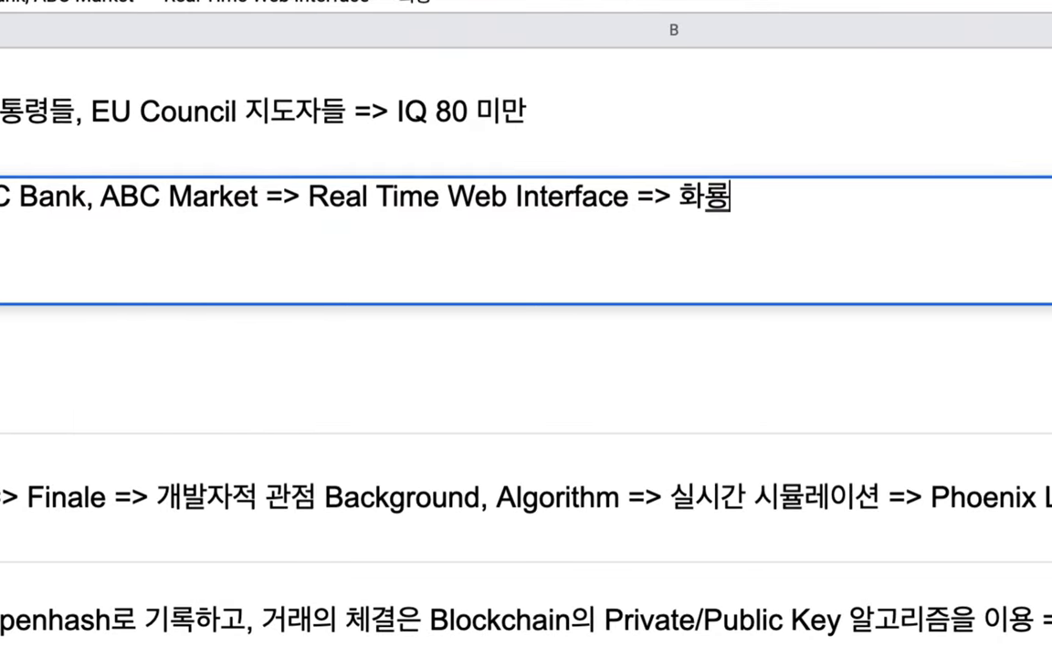
type("첨점")
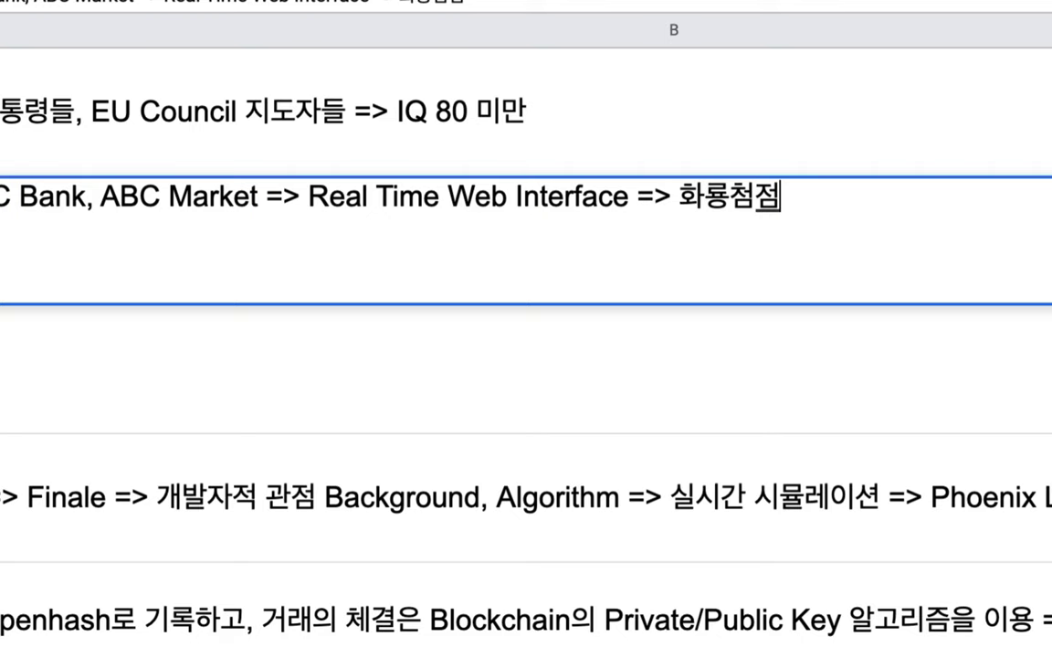
type(" Finale")
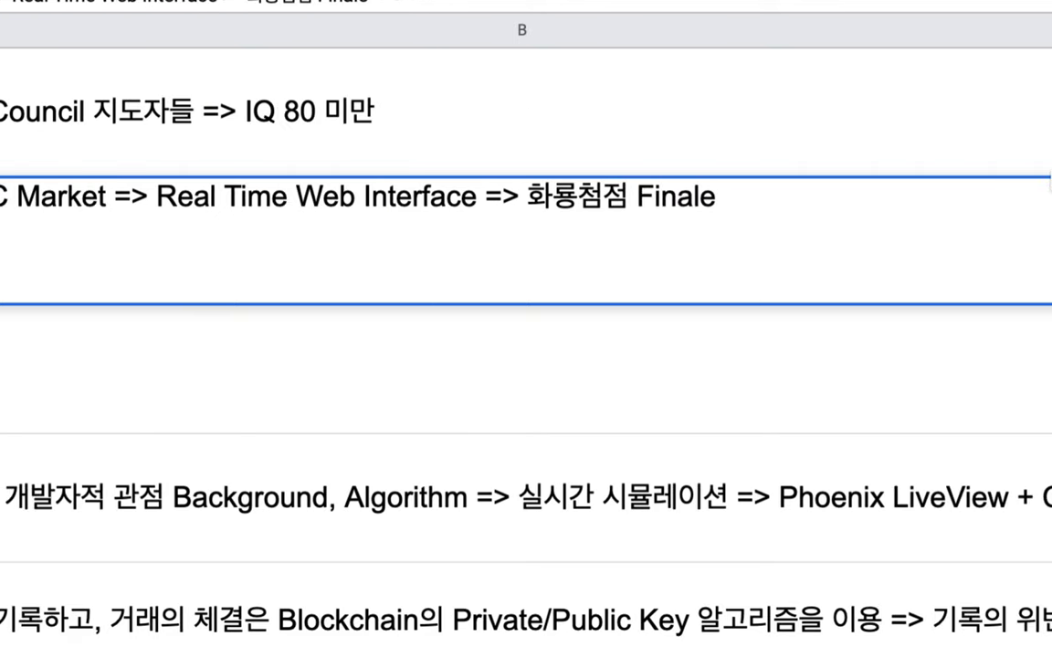
left_click(637, 199)
type("=> ABC Bank, AB")
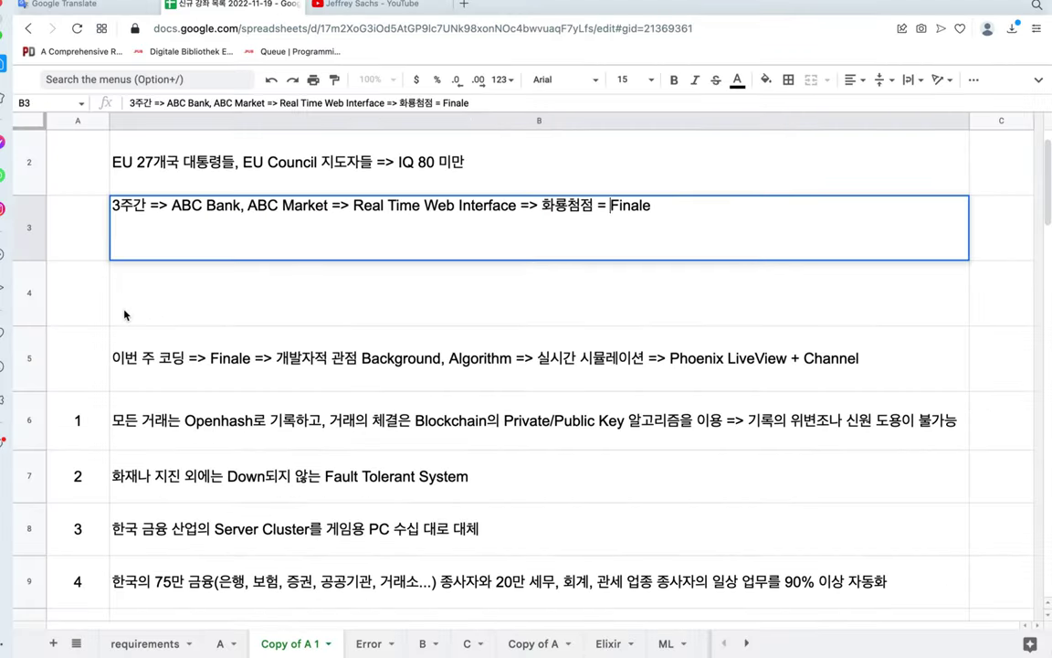
key("Return")
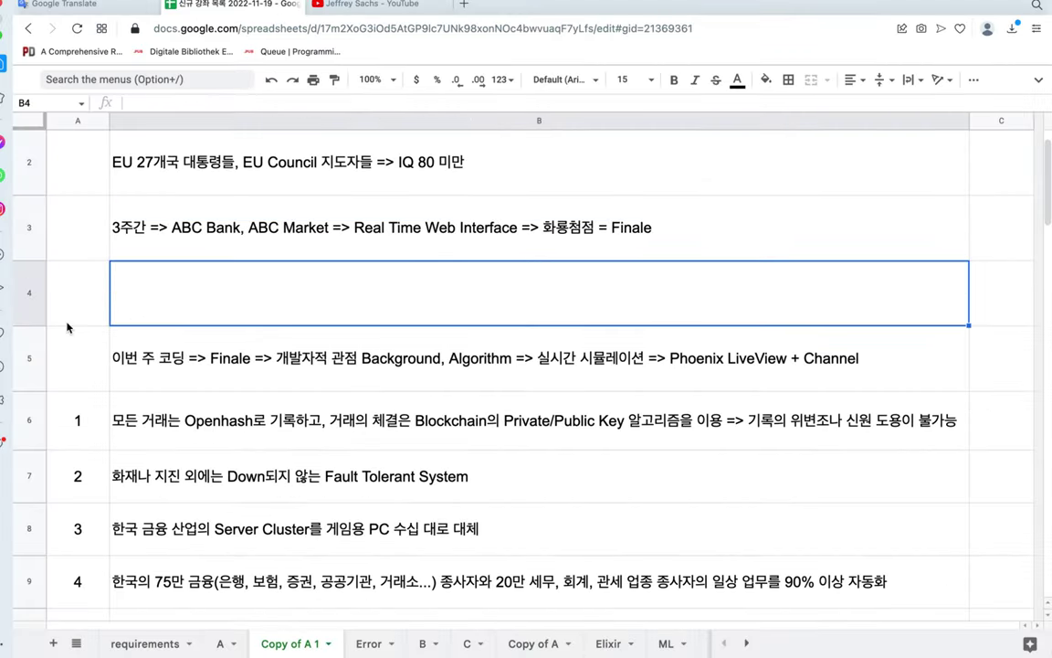
Start cell B4 with "1만 명의 유저 => 10만 건의 거래"
type("1")
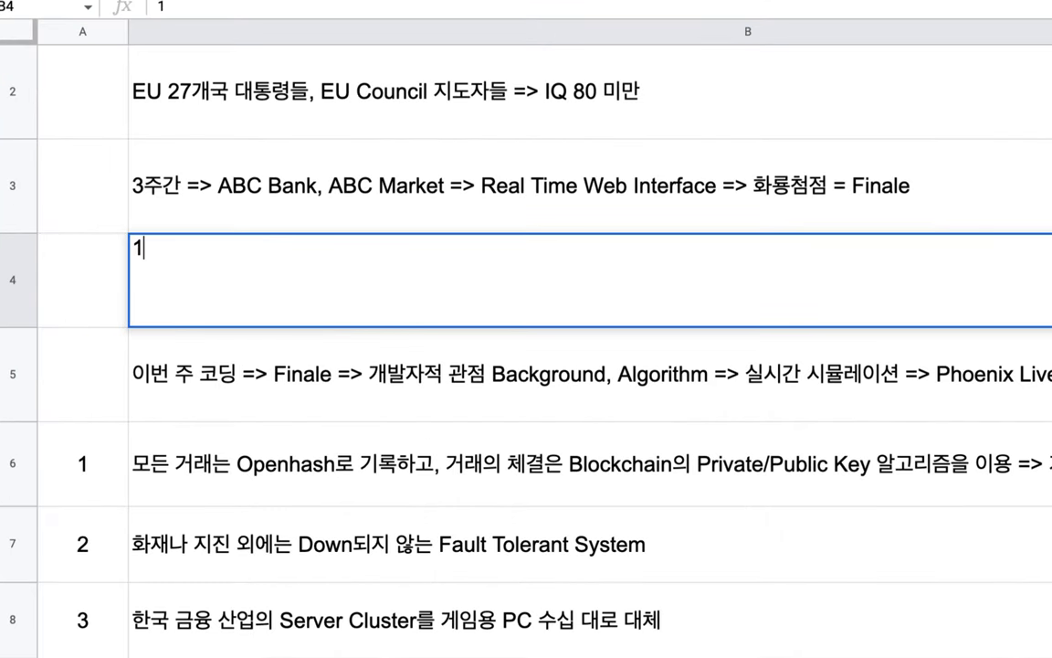
type("ak")
key("BackSpace")
key("BackSpace")
type("맨 명의 유저 ")
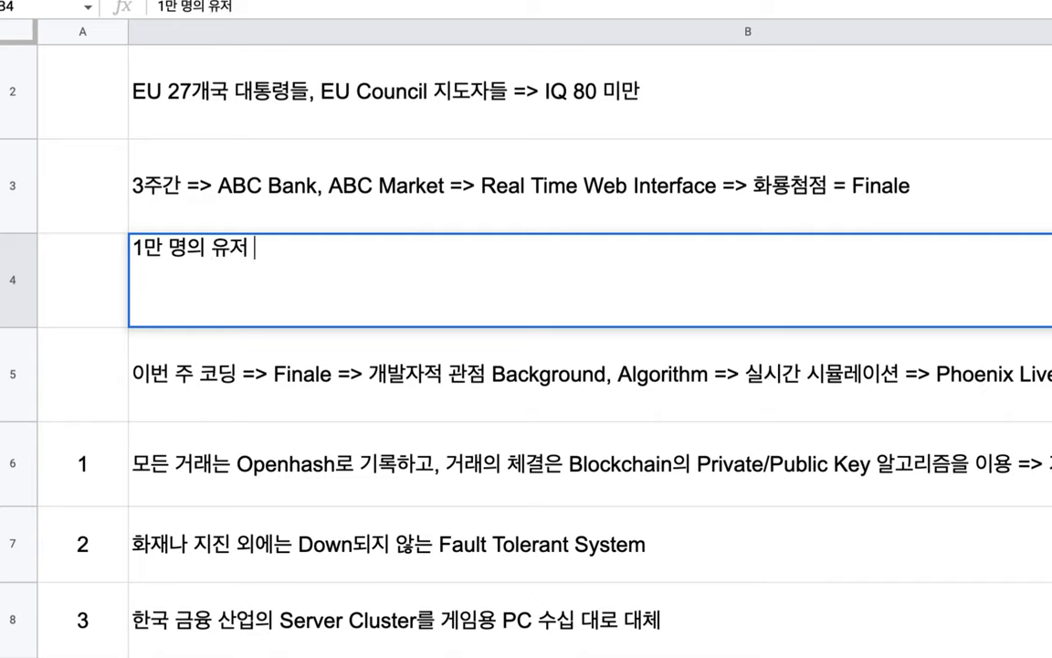
type("=> 10만 ㄱ")
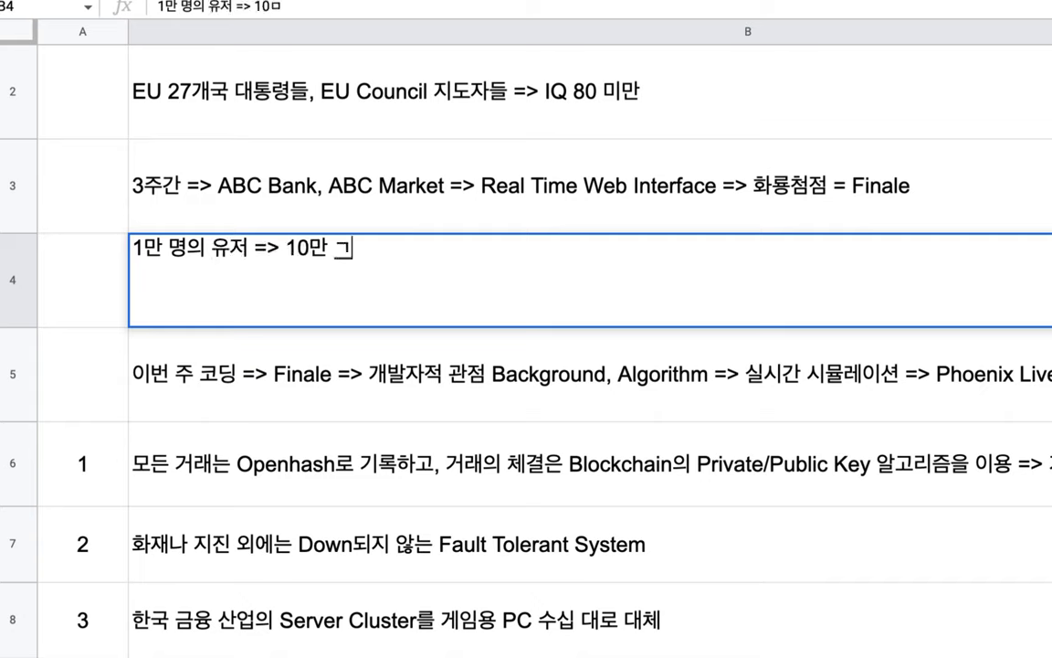
key("BackSpace")
type("건의 거래 ")
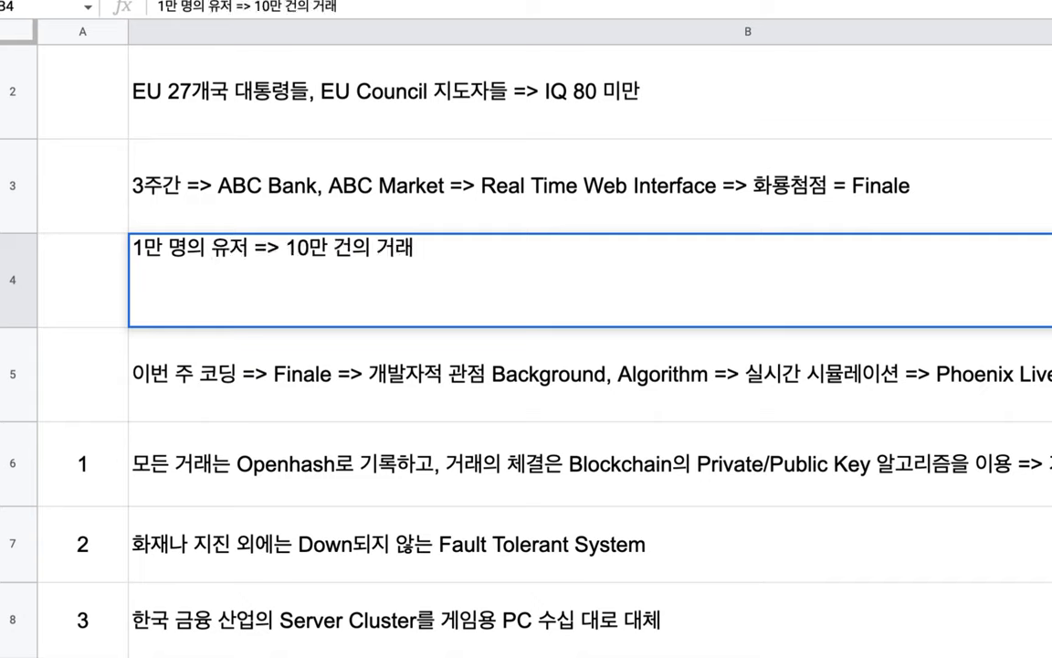
Continue the B4 text with "=> 실시간 은행 계좌 갱신 + 재무제표 갱신"
type("=> 실시간 ")
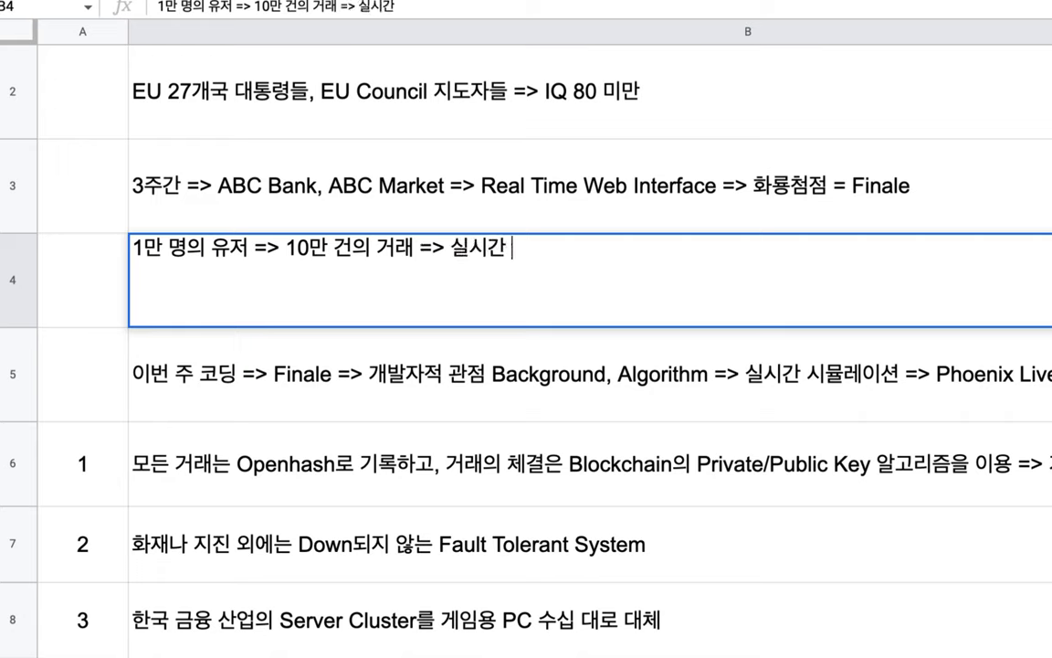
type("은행 계좌 ㄱ")
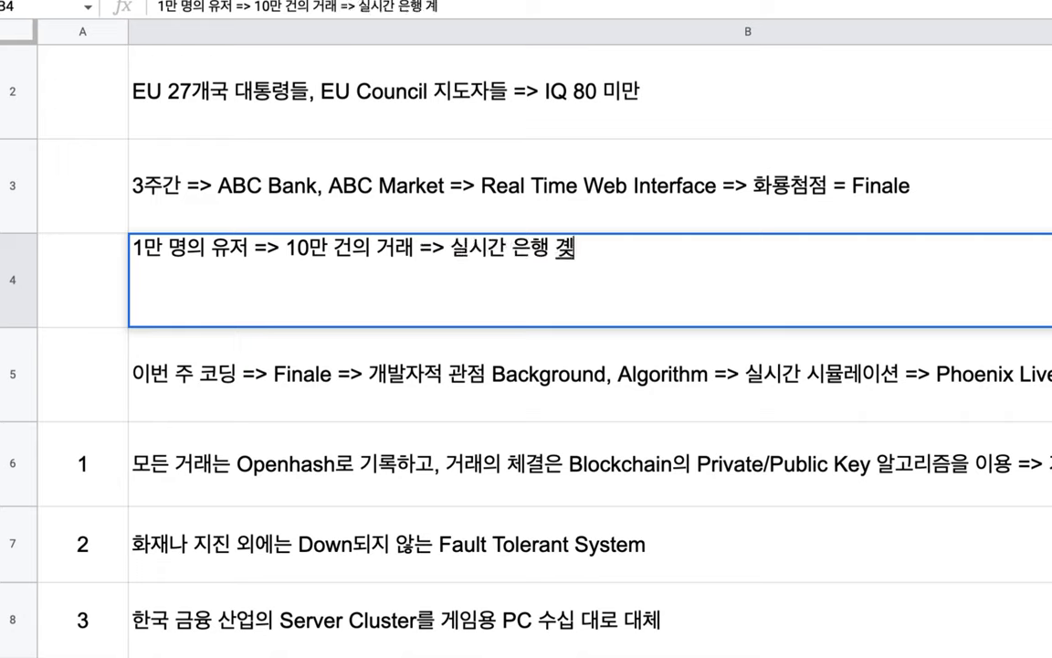
type("갱신 ")
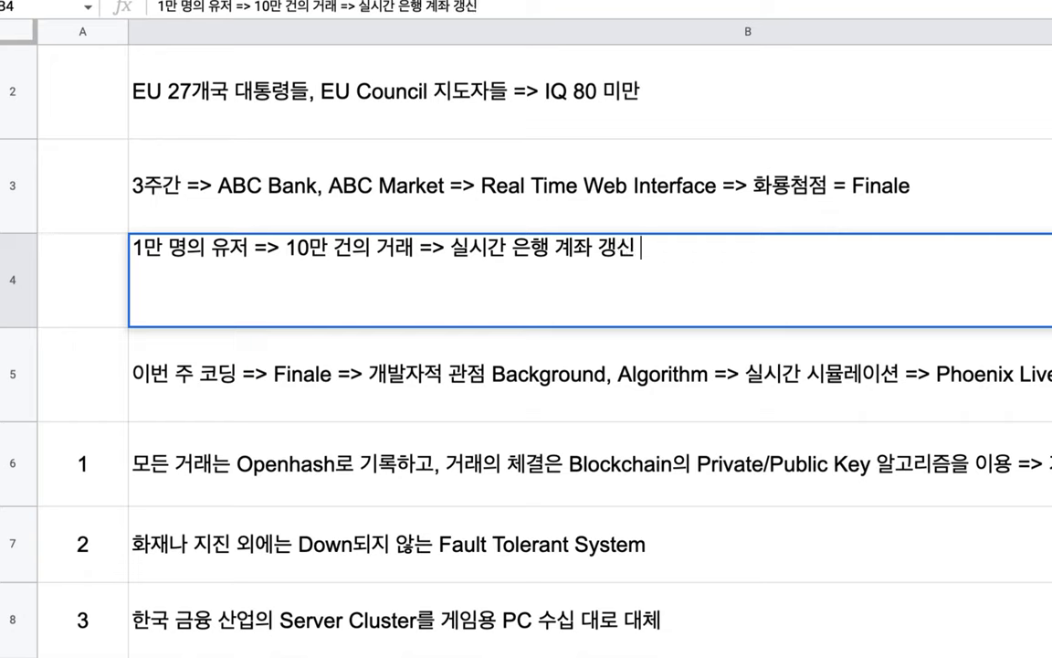
type("+ 재무제표 ")
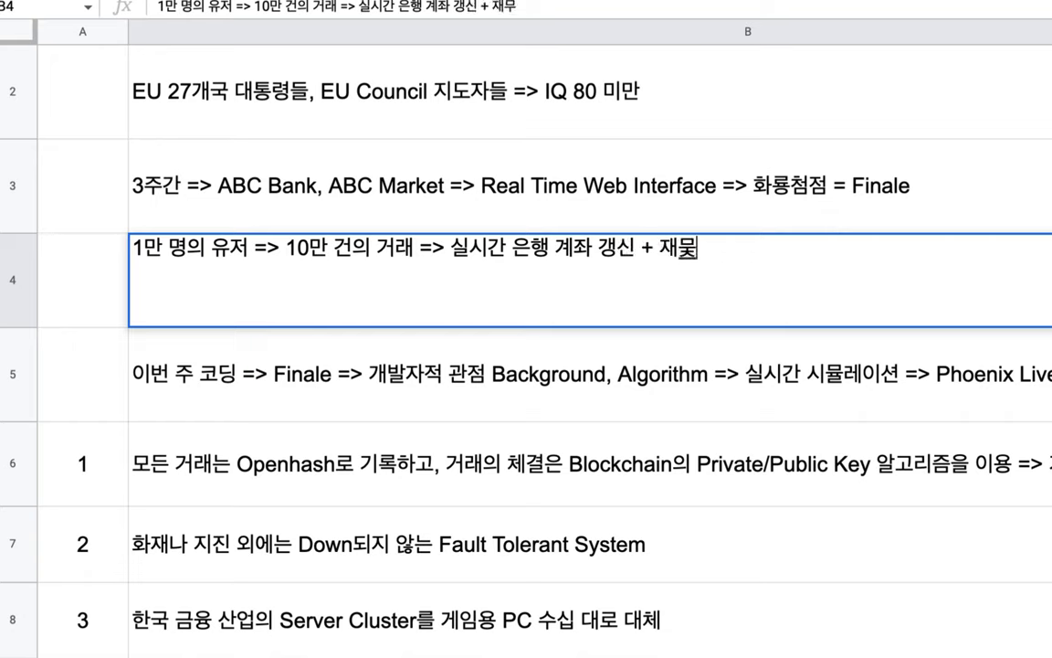
type("갱신")
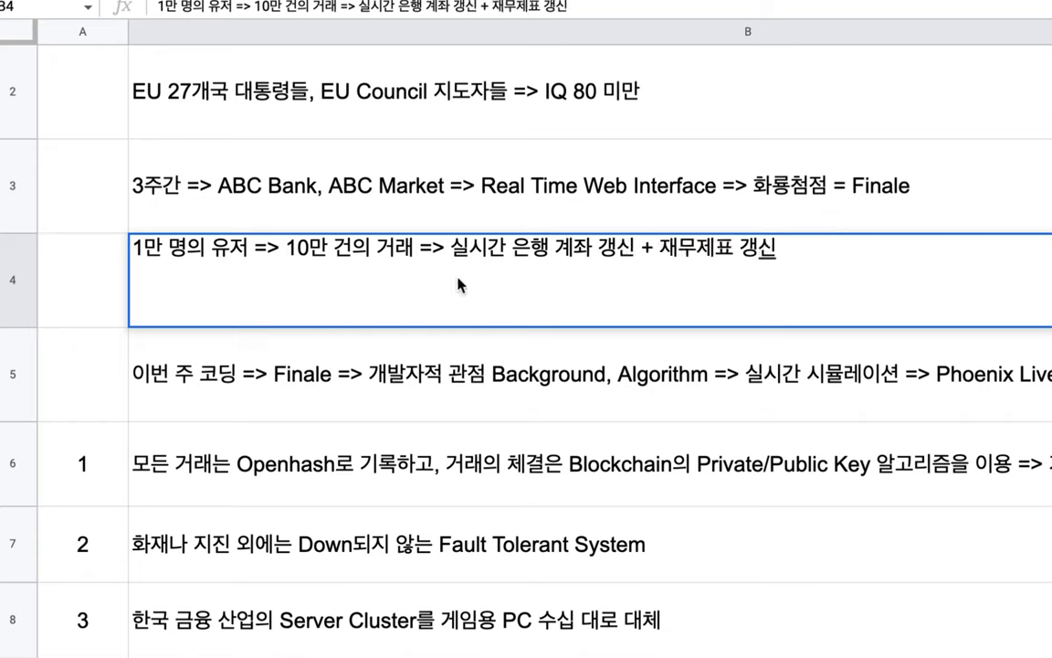
Highlight the real-time account and financial statement update phrase in B4, and continue the text with "=> Web, Poenix LiveView"
left_click_drag(454, 256, 850, 250)
key("Right")
type("=> Web")
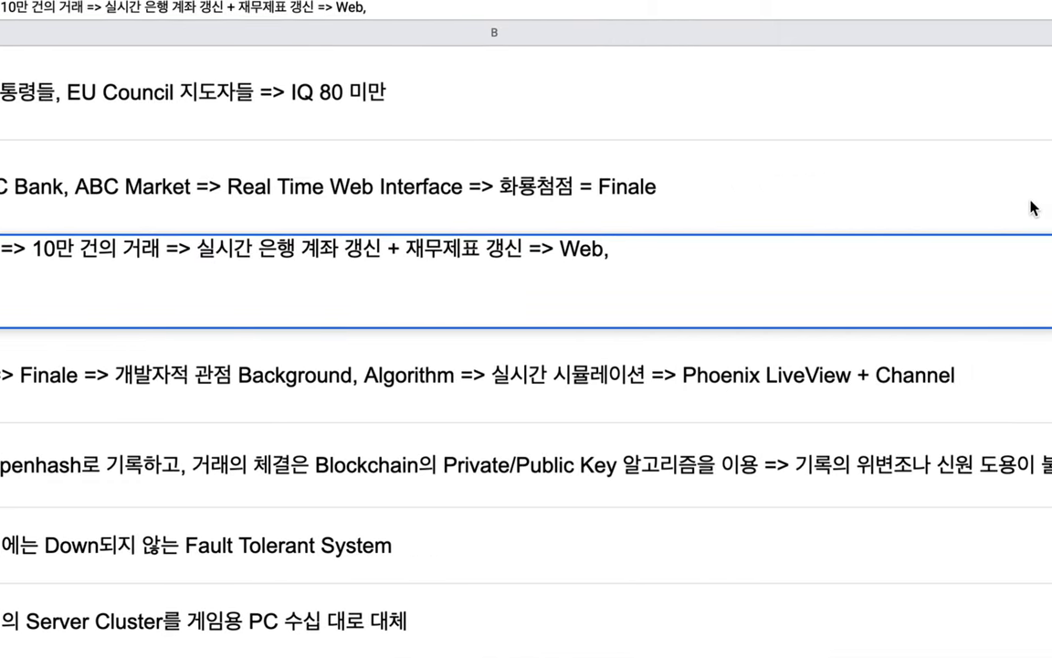
type("Pne")
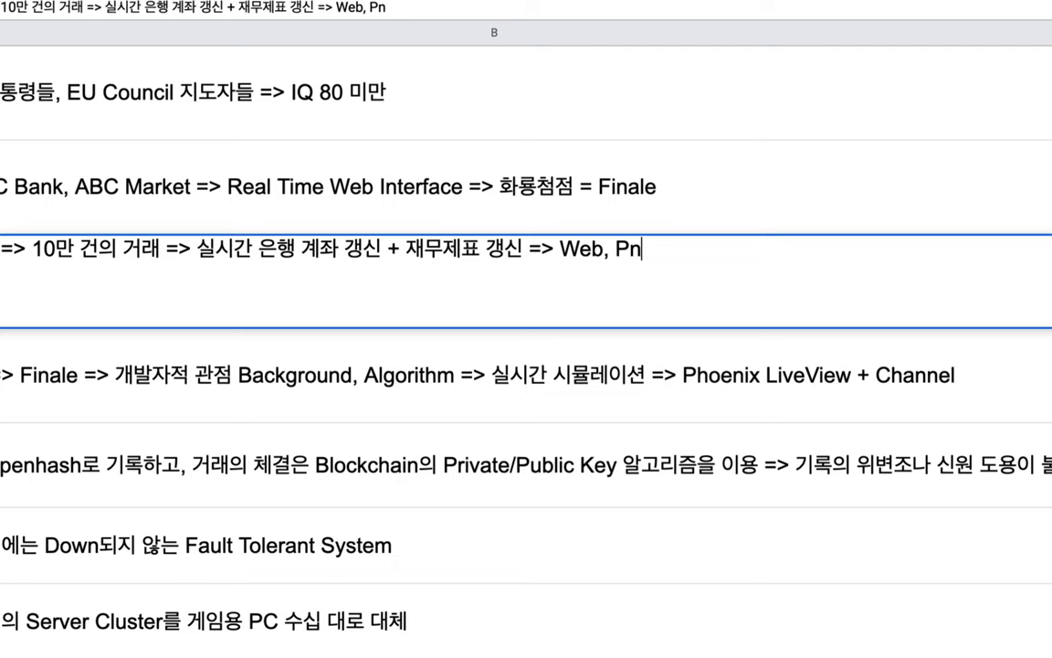
key("BackSpace")
type("on")
type("enix Live")
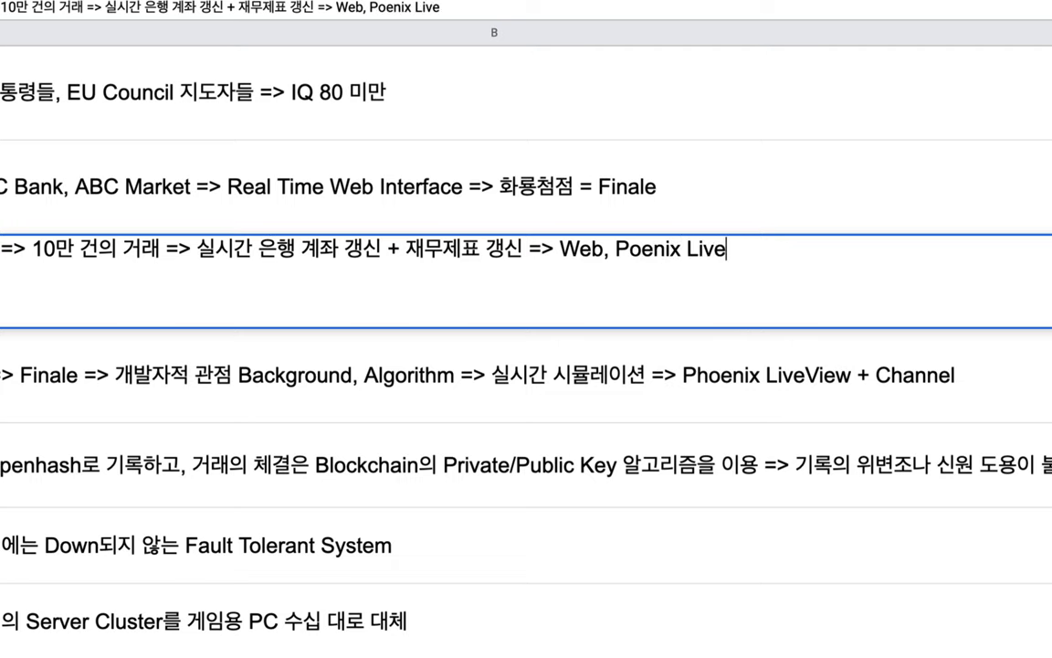
type("View")
Highlight "Poenix LiveView" in B4 and add "(react의" directly after it
scroll(630, 194, "right", 3)
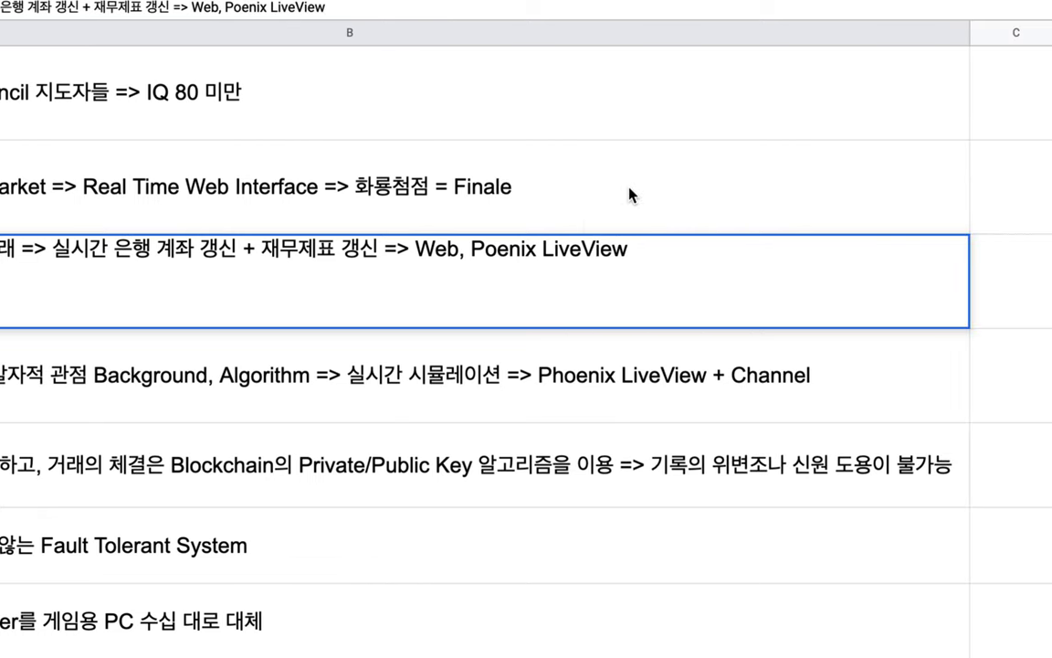
left_click_drag(471, 250, 622, 253)
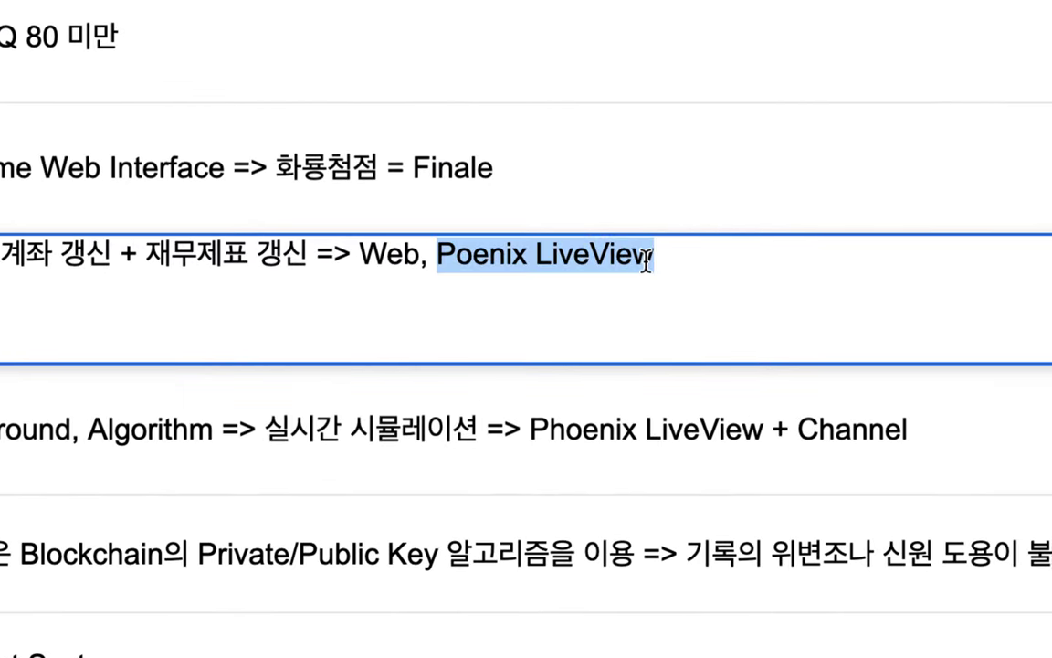
left_click(653, 259)
type("(re")
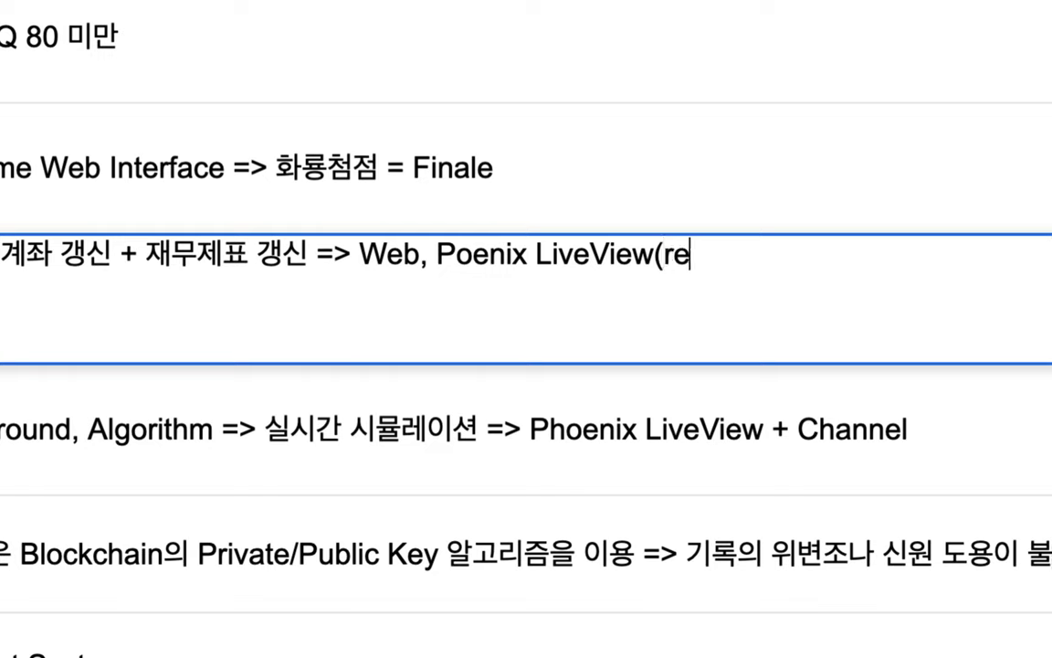
type("act의")
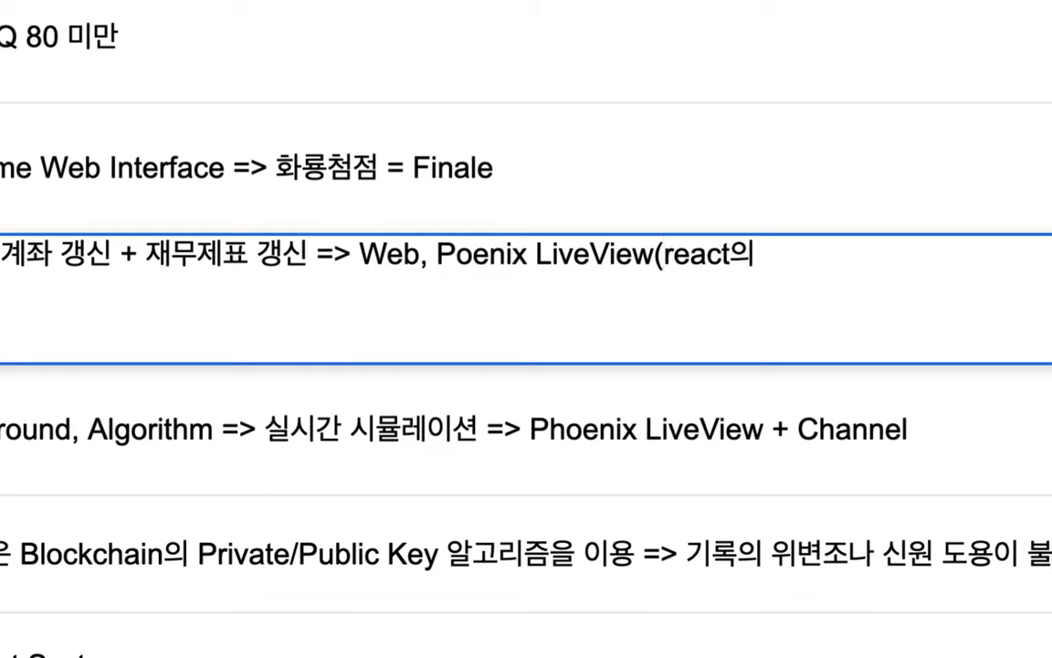